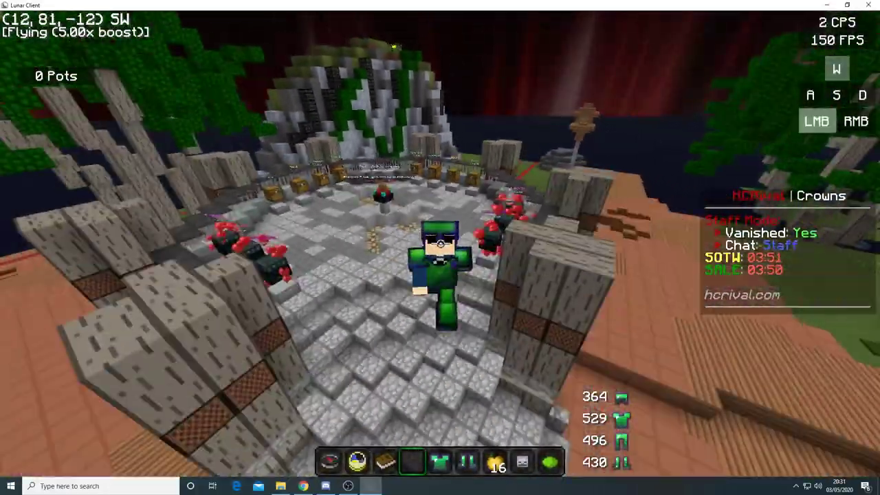
# Fly backward across the spawn toward the Gold, Diamond and Emerald crates, swinging along the way
pyautogui.click(440, 244)
pyautogui.click(440, 243)
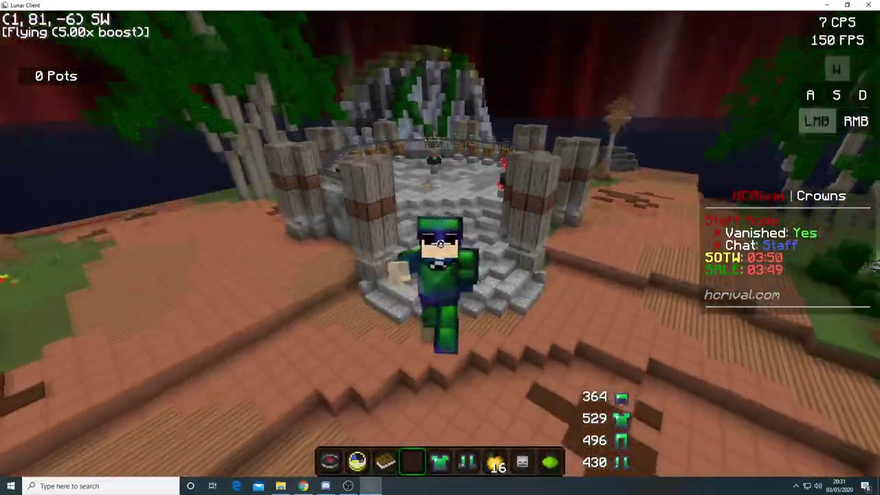
pyautogui.press('w')
pyautogui.click(440, 243)
pyautogui.click(440, 244)
pyautogui.click(440, 244)
pyautogui.press('s')
pyautogui.click(440, 244)
pyautogui.click(440, 244)
pyautogui.click(439, 244)
pyautogui.click(440, 243)
pyautogui.click(440, 244)
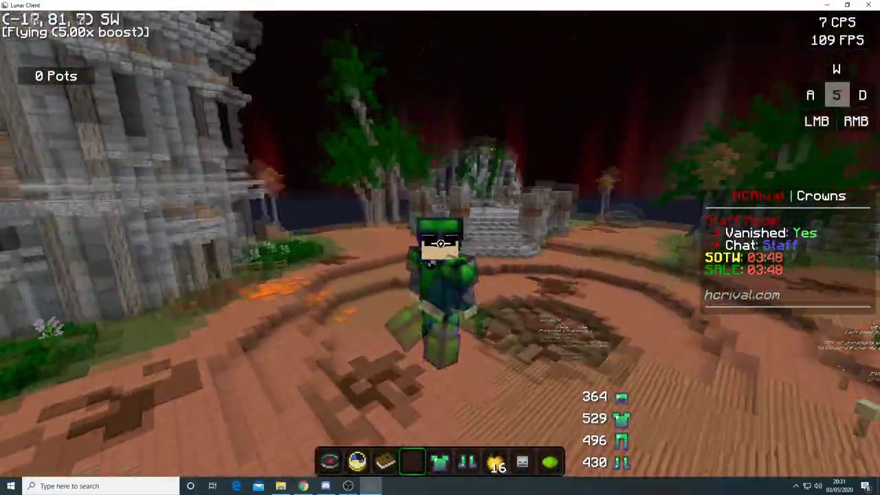
# Descend to land among the crates, then jump and fly up higher above spawn
pyautogui.press('shift')
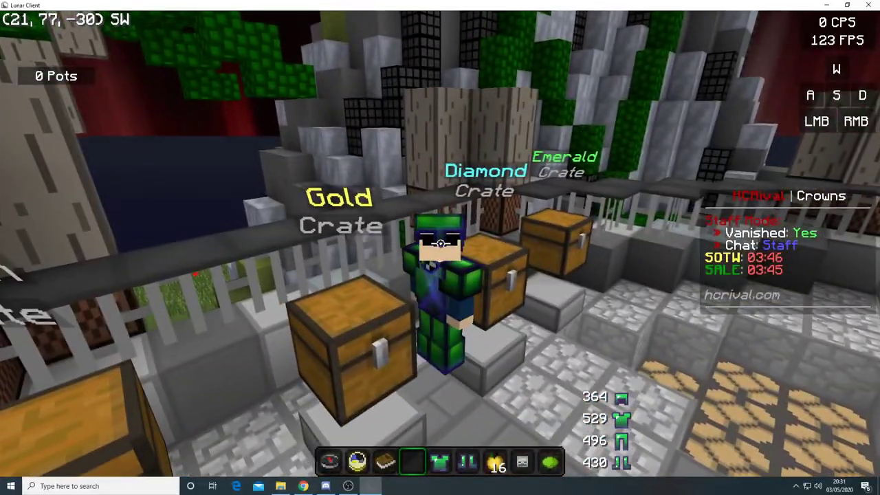
pyautogui.press('s')
pyautogui.press('space')
pyautogui.press('space')
pyautogui.press('space')
pyautogui.press('w')
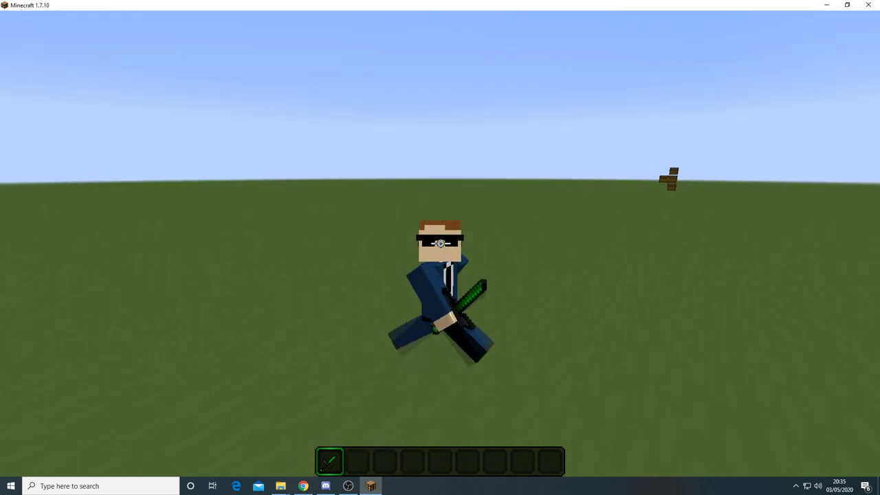
# Open the cheat client's menu with Right Shift and expand the GUI panel's category list
pyautogui.click(441, 243)
pyautogui.click(440, 243)
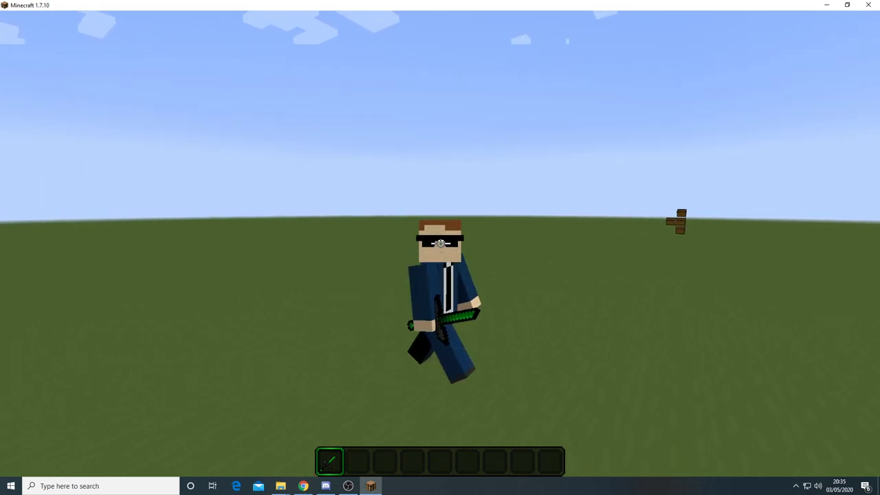
pyautogui.press('Shift_R')
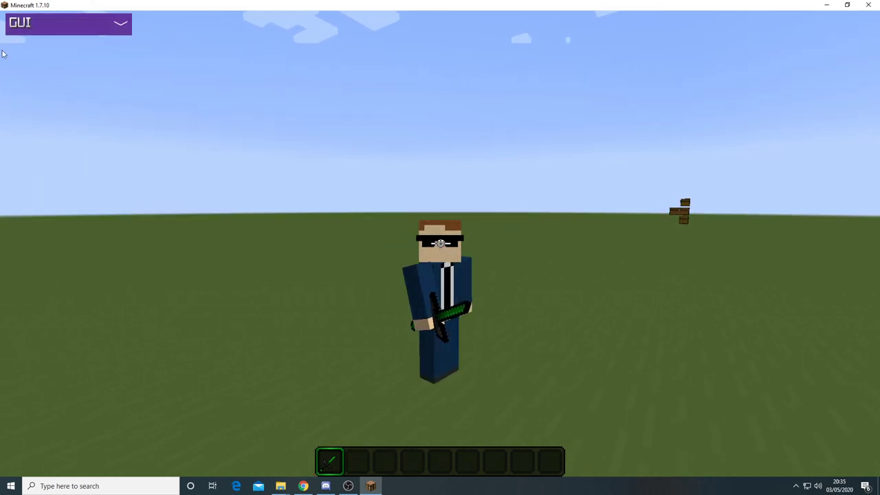
pyautogui.click(120, 26)
pyautogui.moveTo(74, 32)
pyautogui.mouseDown()
pyautogui.moveTo(103, 59)
pyautogui.moveTo(204, 79)
pyautogui.moveTo(60, 33)
pyautogui.mouseUp()
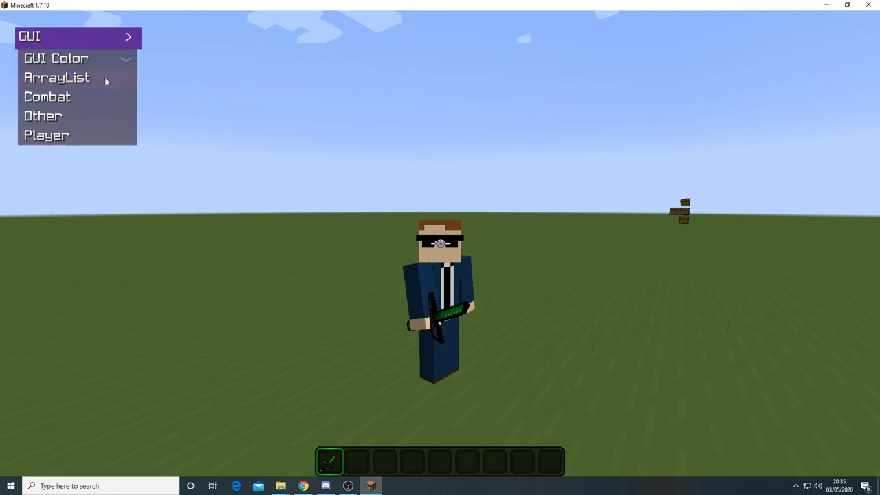
# Open the Combat, Other, Player and ArrayList panels and list their modules, including SelfDestruct and Sprint
pyautogui.click(82, 99)
pyautogui.click(78, 117)
pyautogui.click(74, 135)
pyautogui.click(69, 78)
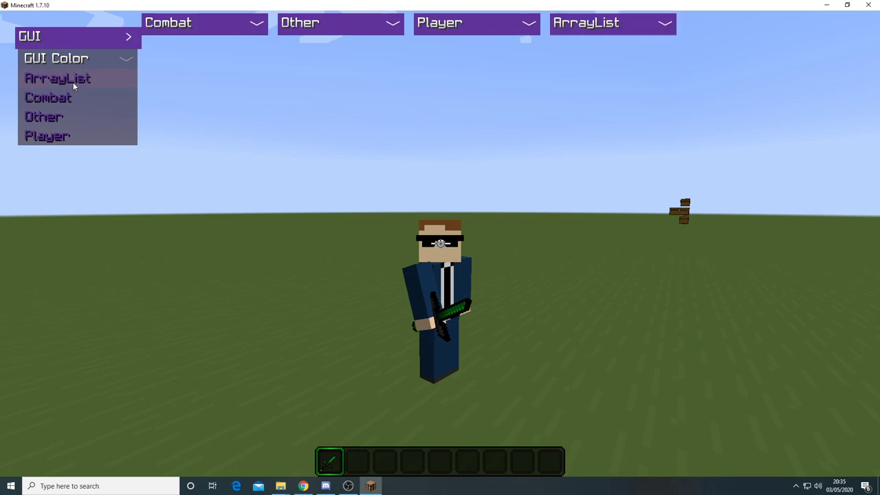
pyautogui.click(257, 24)
pyautogui.click(392, 24)
pyautogui.click(528, 24)
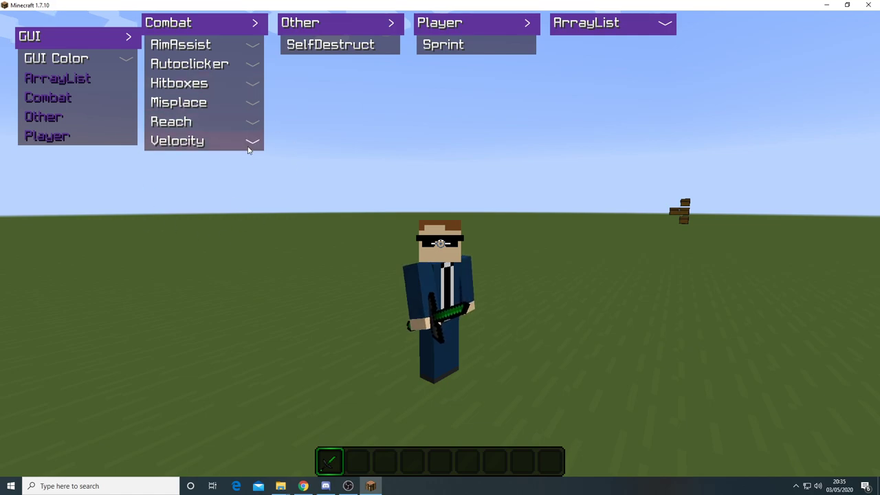
# Reopen the cheat menu and expand the AimAssist and Autoclicker settings, showing 9.0–13.0 CPS
pyautogui.press('Escape')
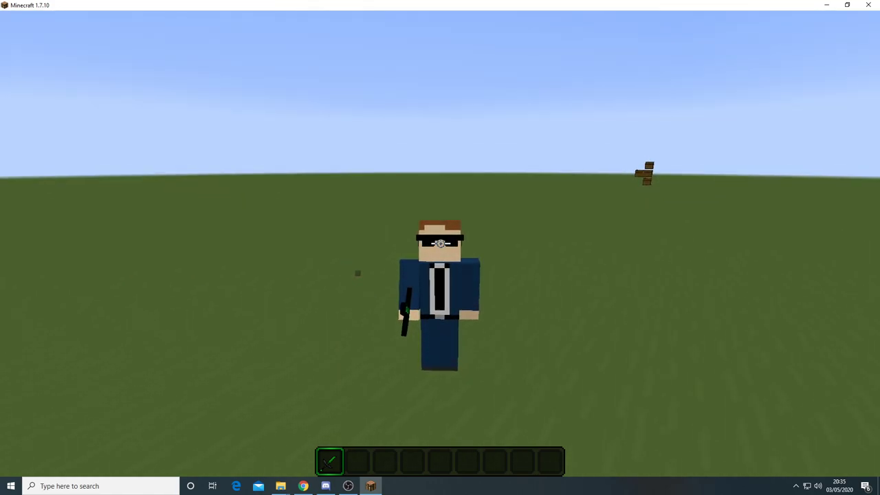
pyautogui.press('Shift_R')
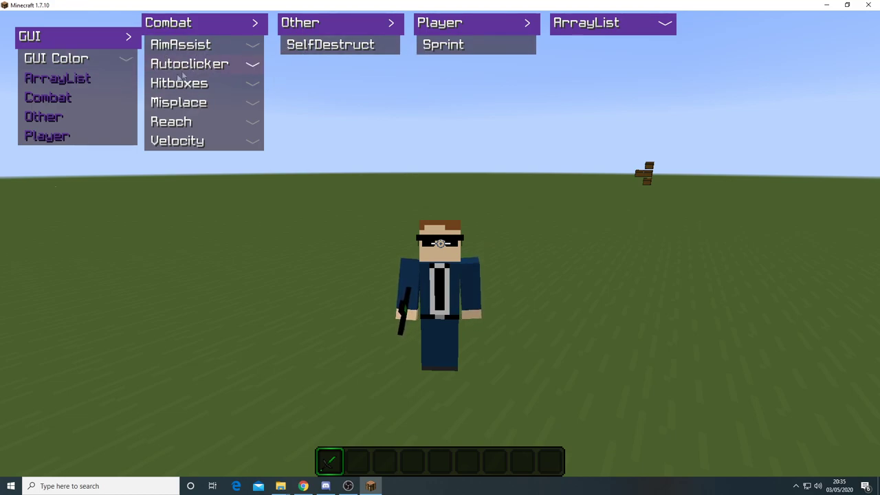
pyautogui.click(250, 47)
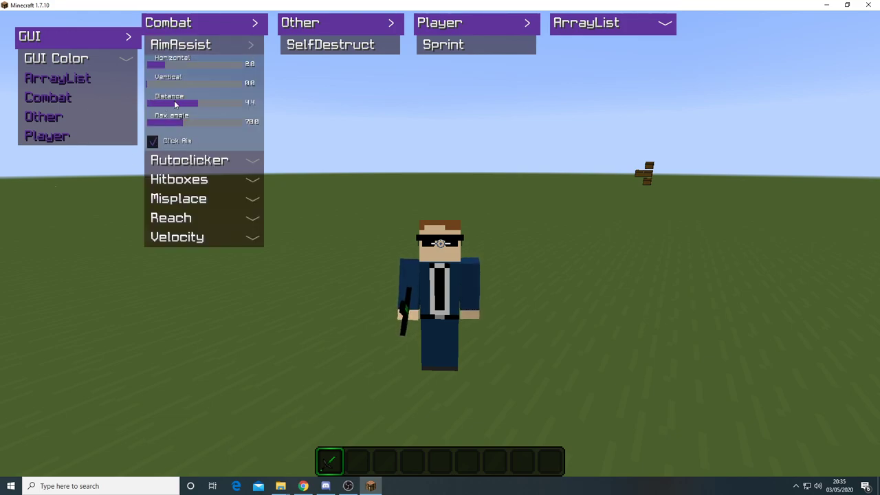
pyautogui.click(249, 160)
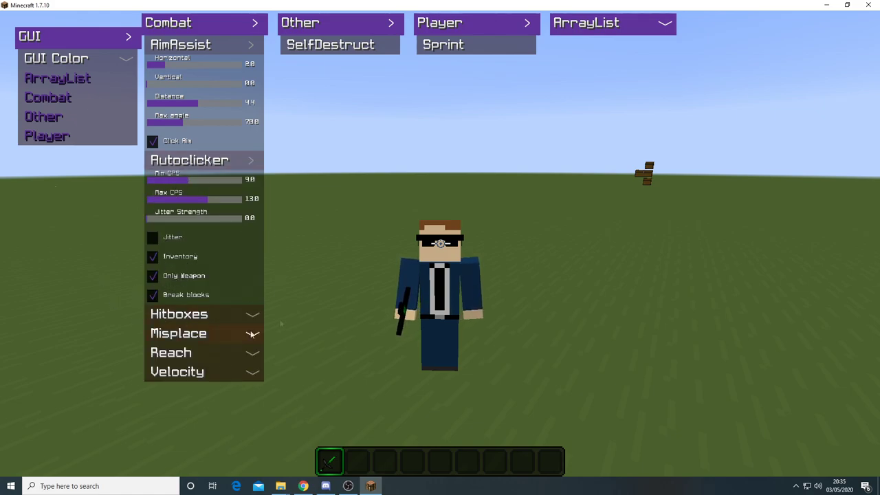
# Close and reopen the cheat menu, then shrink Minecraft into a small window
pyautogui.press('Escape')
pyautogui.press('shift')
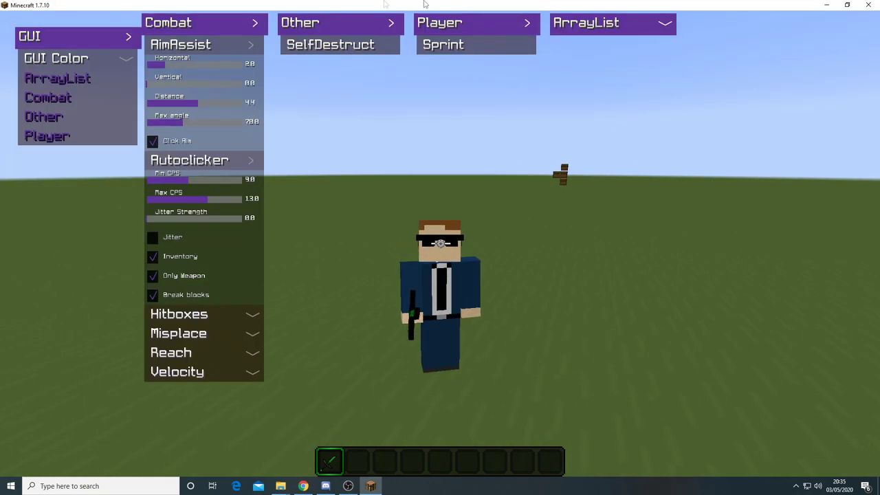
pyautogui.moveTo(536, 4); pyautogui.dragTo(234, 99)
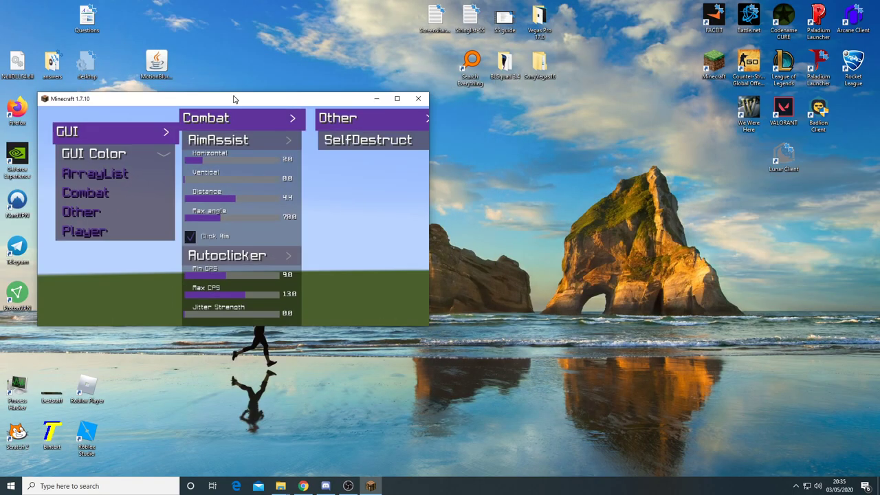
# Launch Process Hacker and use Find Window to open Minecraft's javaw.exe process properties
pyautogui.click(103, 485)
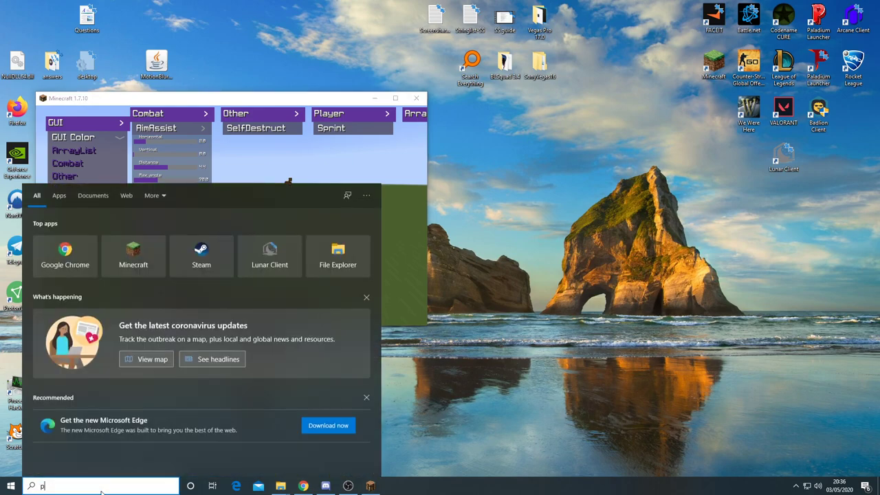
pyautogui.write('proc')
pyautogui.click(97, 249)
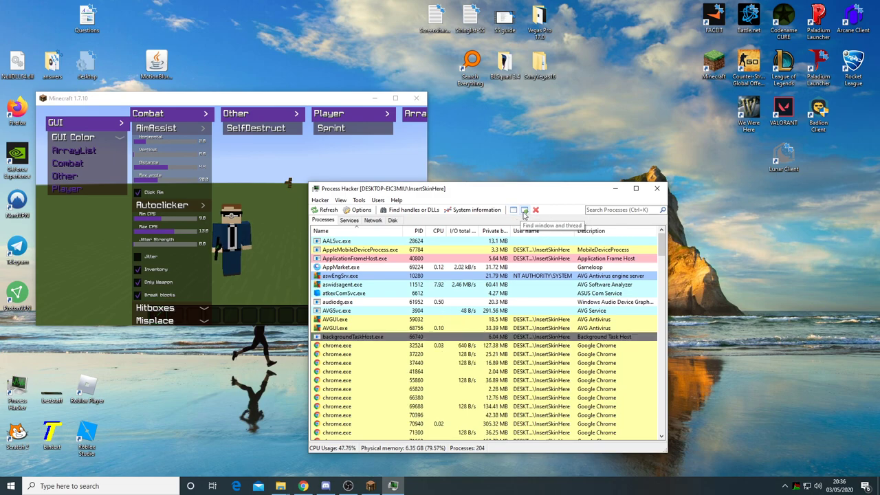
pyautogui.moveTo(523, 215); pyautogui.dragTo(344, 197)
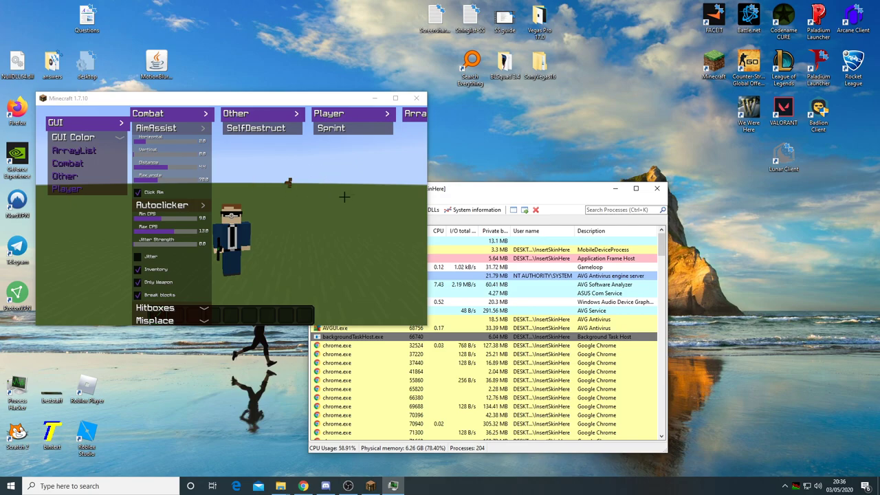
pyautogui.moveTo(274, 178); pyautogui.dragTo(273, 178)
# Run a Memory strings search on javaw.exe with minimum length 4 over private and image regions
pyautogui.moveTo(294, 143); pyautogui.dragTo(522, 130)
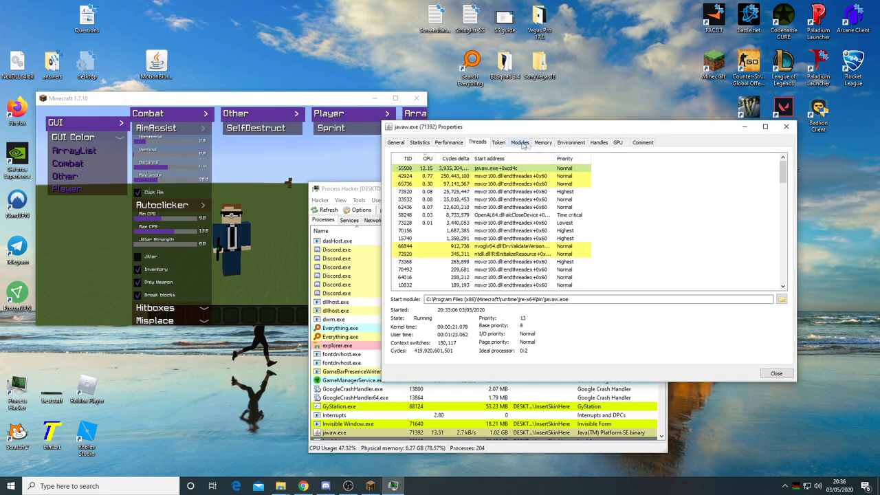
pyautogui.click(542, 142)
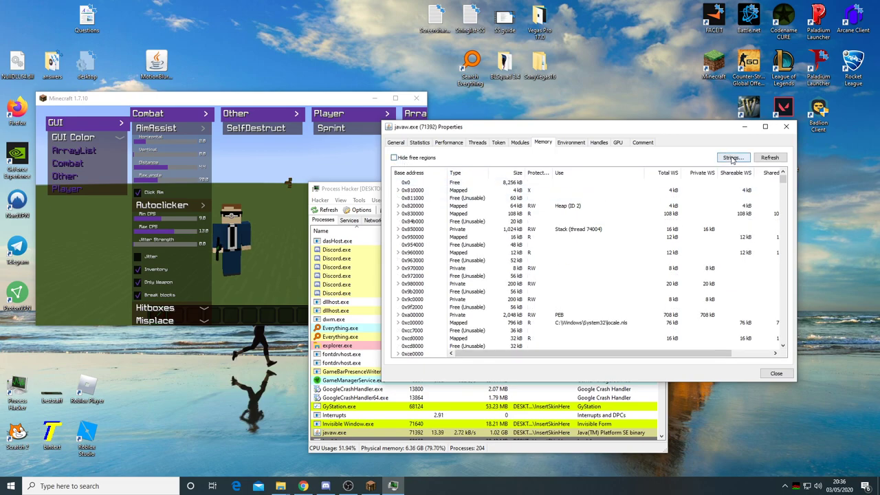
pyautogui.click(733, 158)
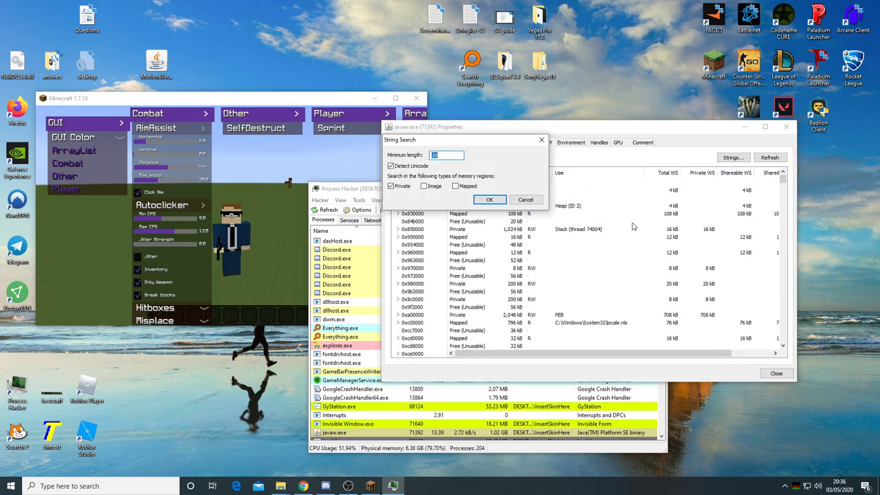
pyautogui.click(489, 201)
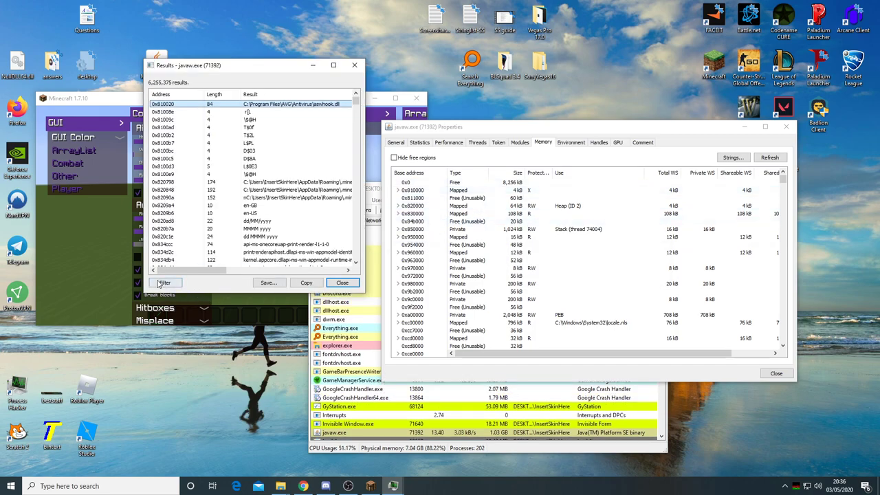
# Arrange the Process Hacker windows and bring the javaw.exe string results to the front
pyautogui.moveTo(249, 67); pyautogui.dragTo(602, 125)
pyautogui.click(357, 200)
pyautogui.click(407, 201)
pyautogui.moveTo(352, 190); pyautogui.dragTo(460, 189)
pyautogui.moveTo(392, 486)
pyautogui.click(431, 443)
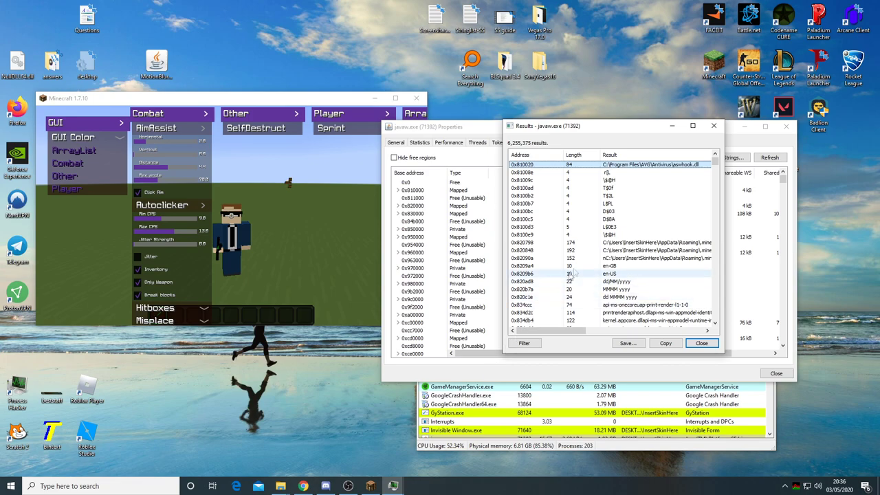
# Filter the results case-insensitively for 'Aimassi', select the single AimAssist match, and close it
pyautogui.click(529, 343)
pyautogui.click(543, 365)
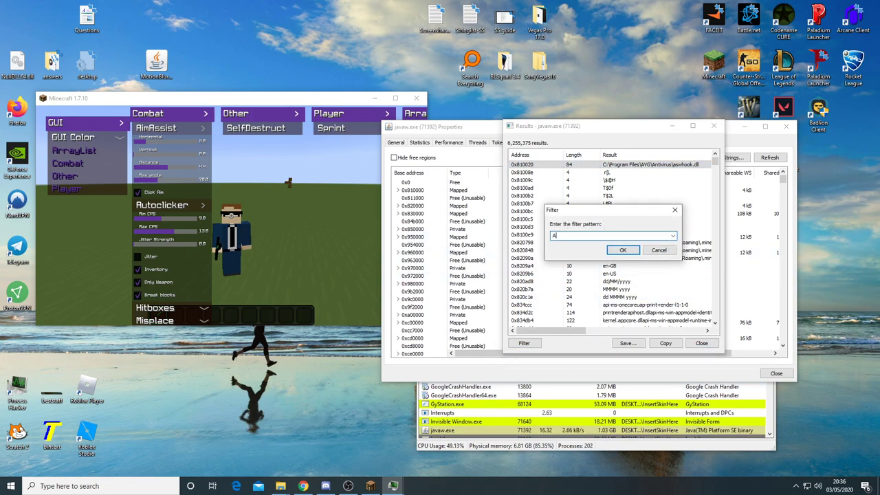
pyautogui.write('Aimassist')
pyautogui.press('Return')
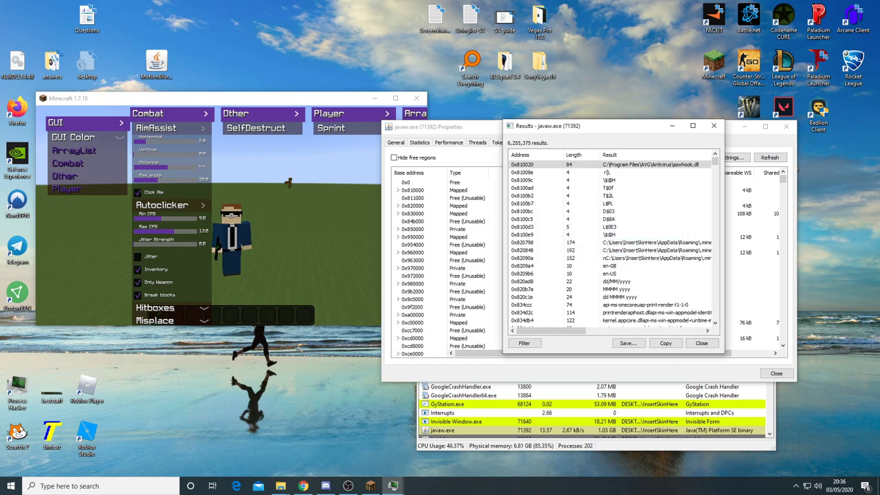
pyautogui.moveTo(275, 81); pyautogui.dragTo(497, 110)
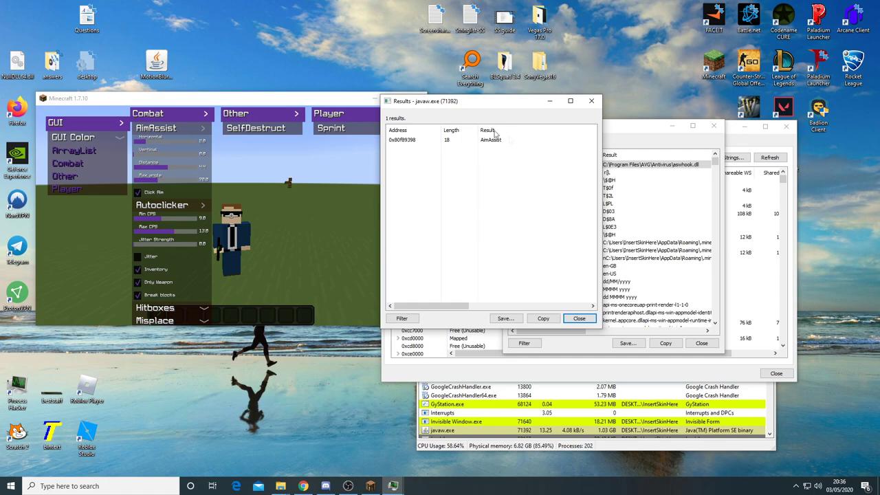
pyautogui.click(479, 141)
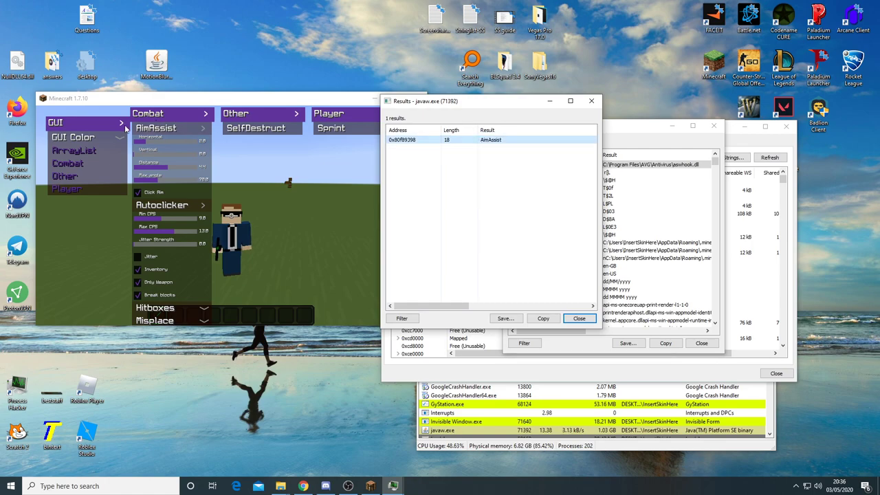
pyautogui.click(591, 100)
# Filter the results case-insensitively for 'dlick', note the one Click Aim match, and close it
pyautogui.click(524, 343)
pyautogui.click(548, 364)
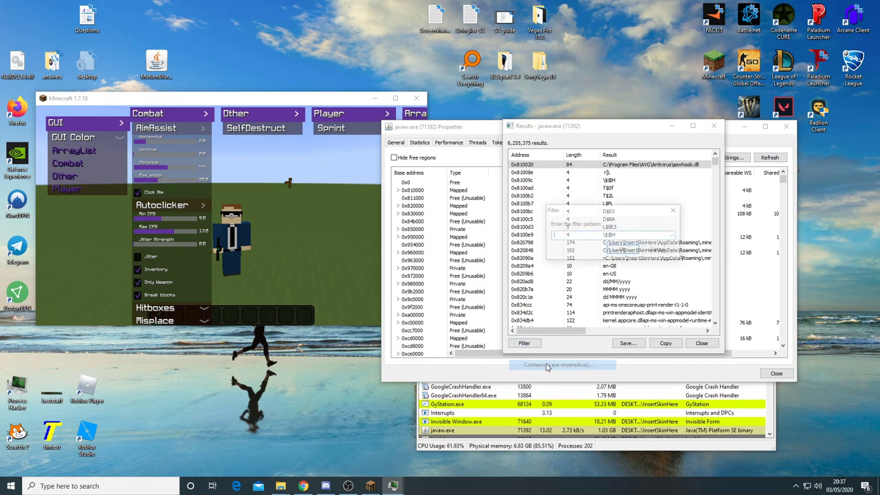
pyautogui.write('dl')
pyautogui.write('ick aim')
pyautogui.press('Return')
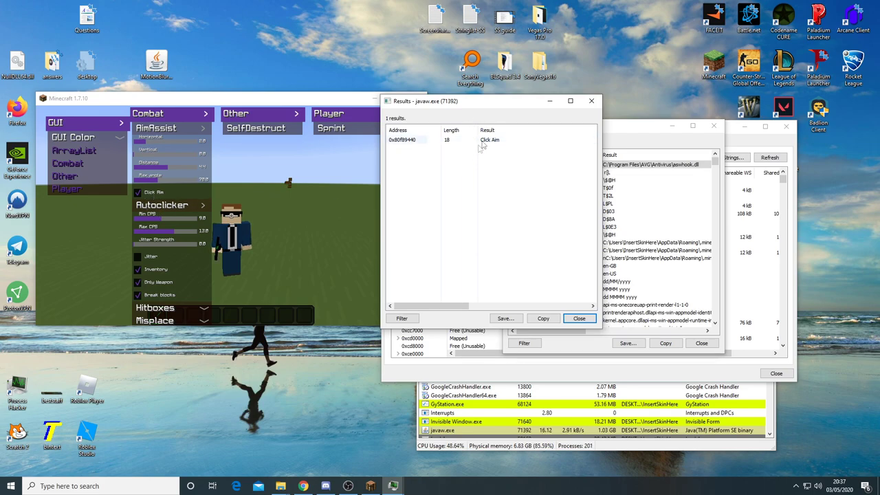
pyautogui.click(590, 101)
# Toggle the hack menu in Minecraft, move the player, then pause the game
pyautogui.click(306, 213)
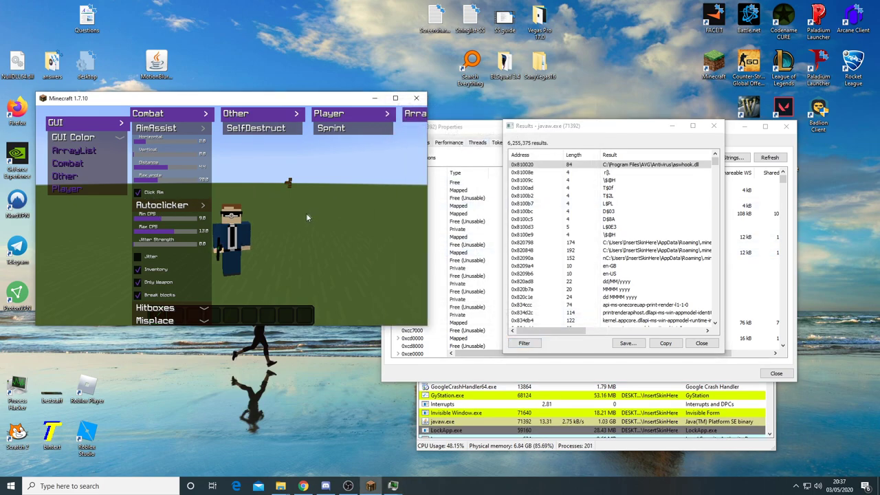
pyautogui.press('Escape')
pyautogui.press('Shift_R')
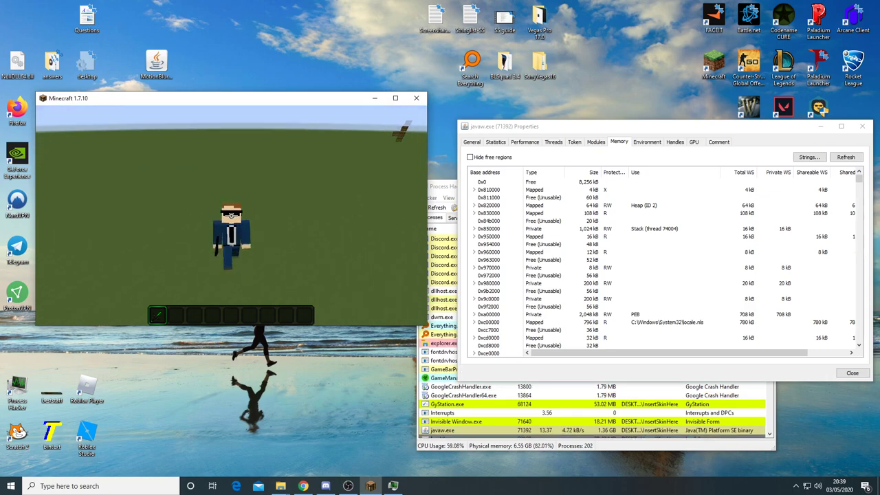
pyautogui.press('d')
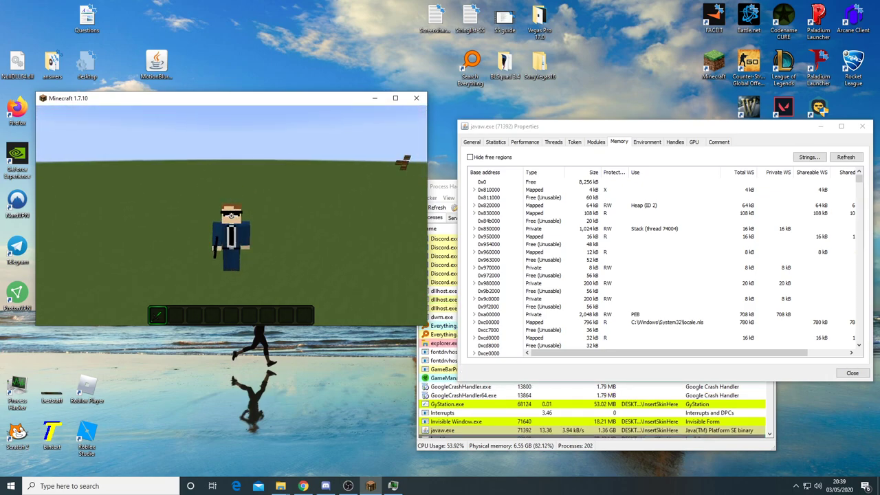
pyautogui.press('Escape')
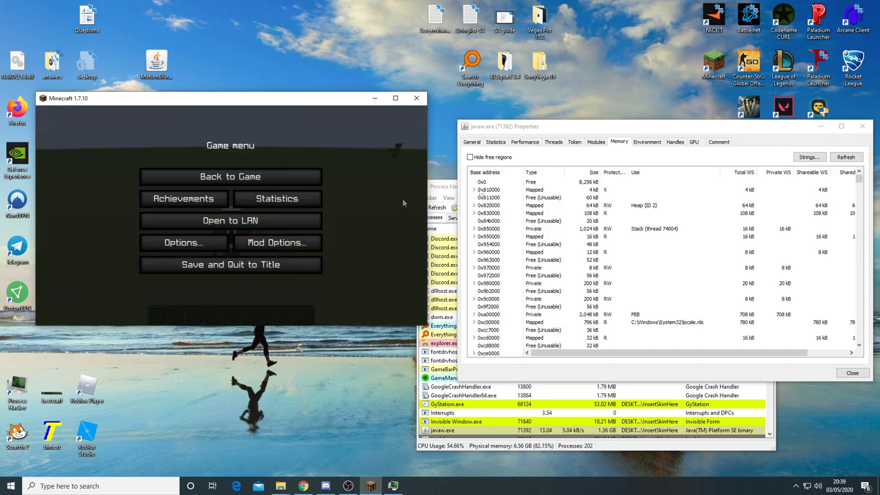
# Rerun the javaw.exe strings search with Image regions included, yielding 7,833,986 results
pyautogui.click(665, 132)
pyautogui.click(809, 157)
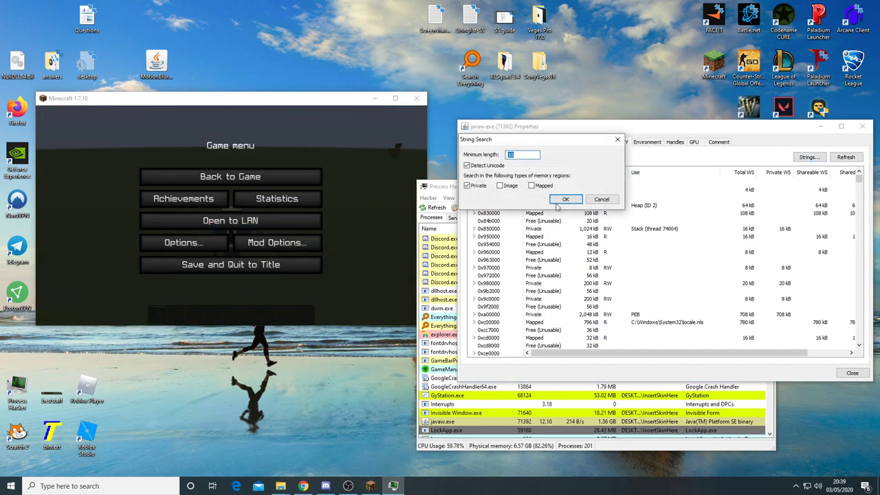
pyautogui.click(505, 184)
pyautogui.click(565, 199)
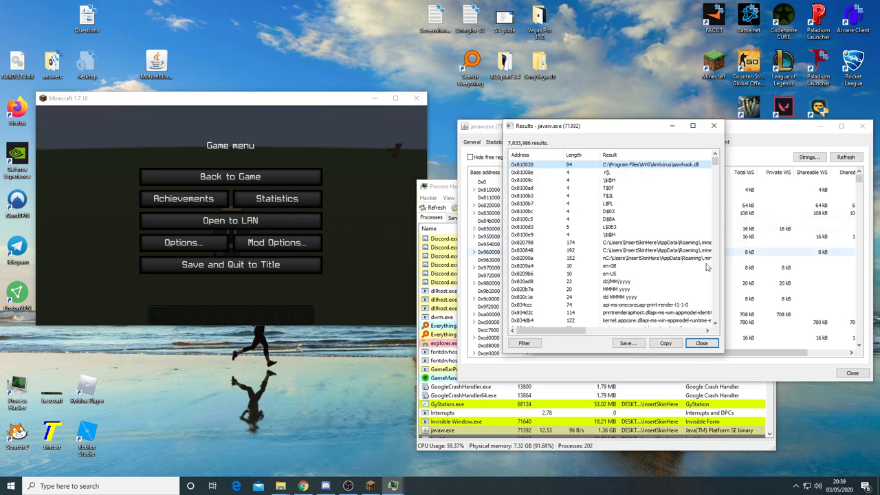
# Apply a case-insensitive contains filter for click aim, close the empty result, and resume the game
pyautogui.click(523, 343)
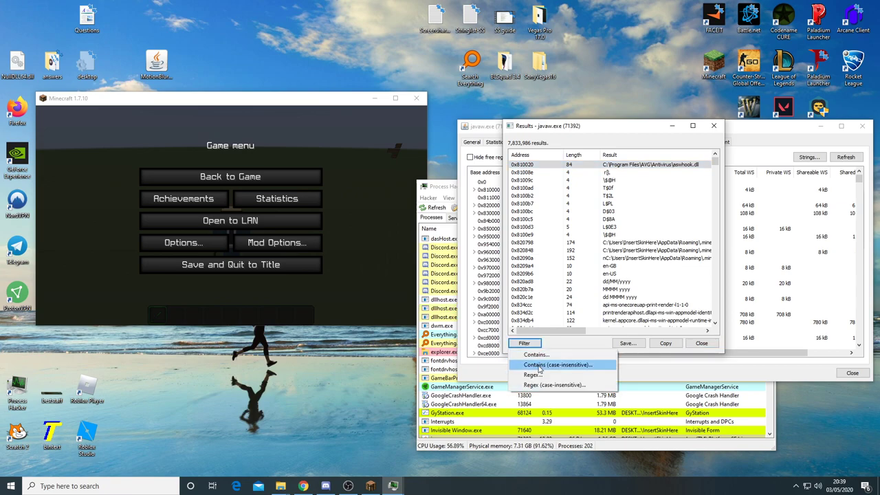
pyautogui.click(541, 369)
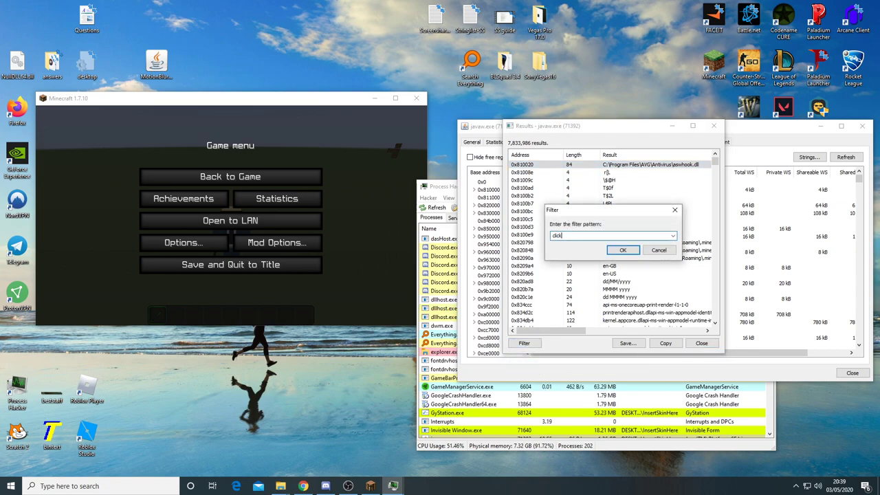
pyautogui.press('Return')
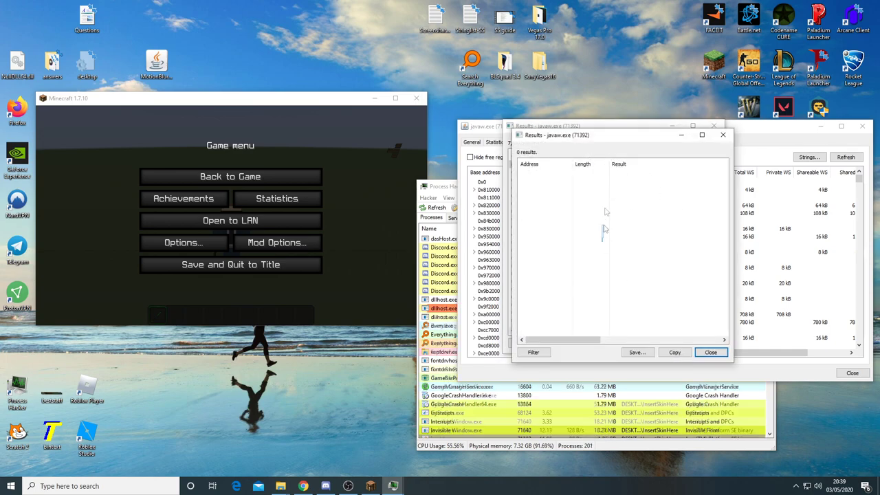
pyautogui.click(723, 135)
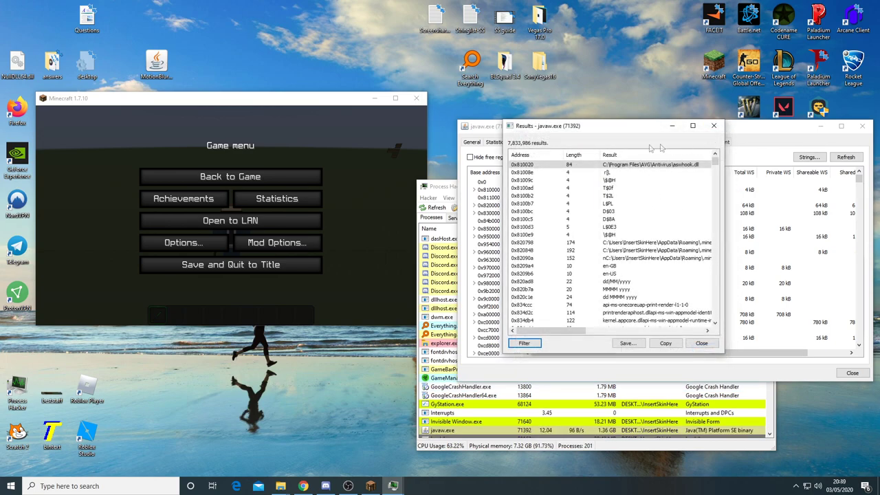
pyautogui.click(356, 189)
pyautogui.click(286, 184)
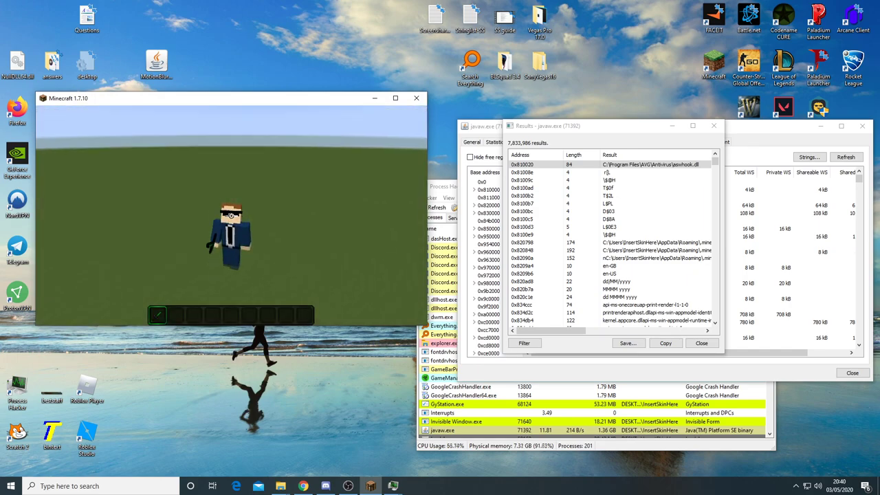
# Pause and minimize the game, then open the %appdata% roaming folder via Run
pyautogui.press('Escape')
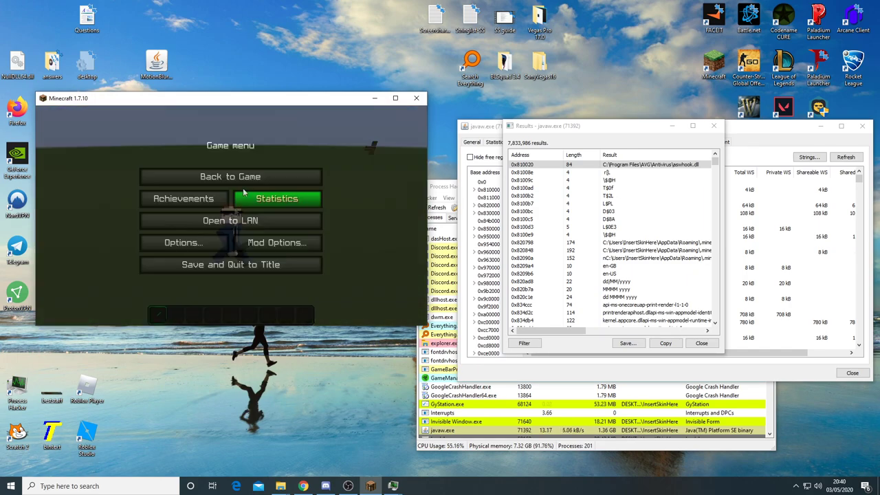
pyautogui.click(374, 97)
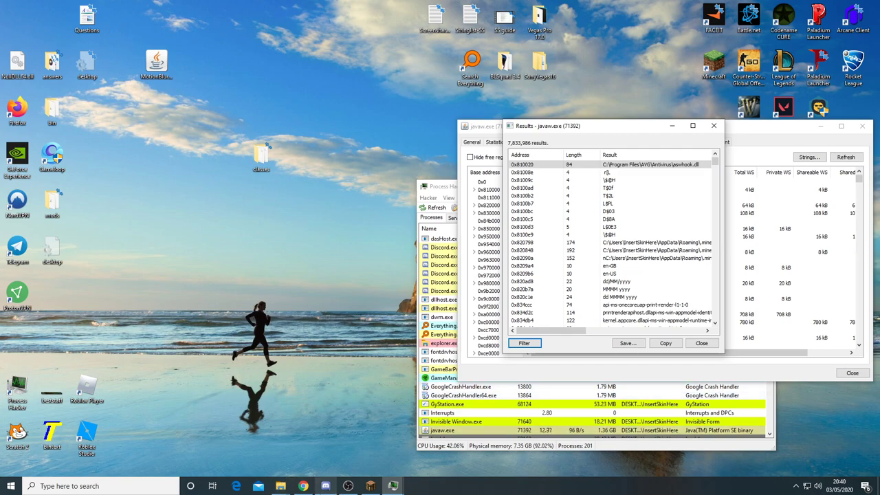
pyautogui.click(280, 486)
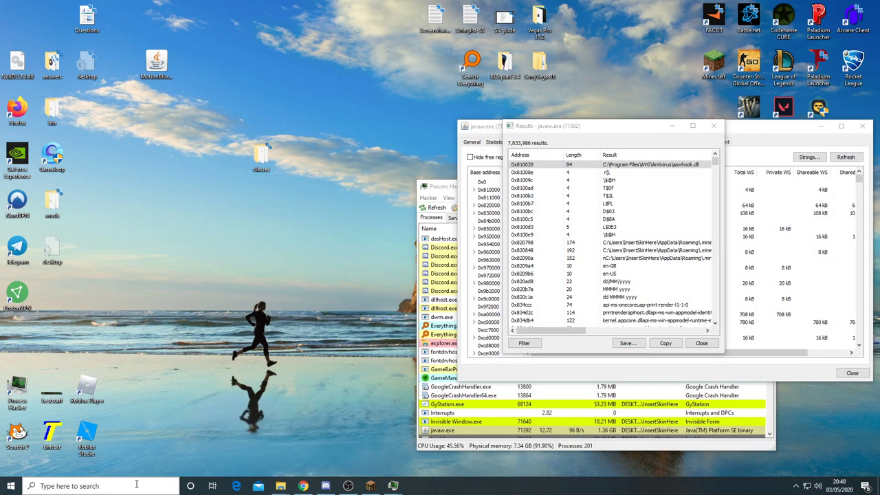
pyautogui.click(136, 483)
pyautogui.click(411, 406)
pyautogui.press('super+r')
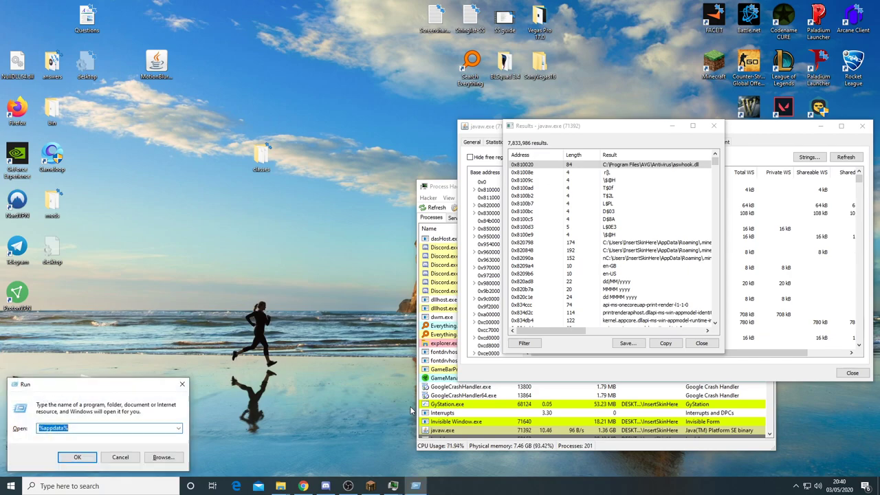
pyautogui.press('Return')
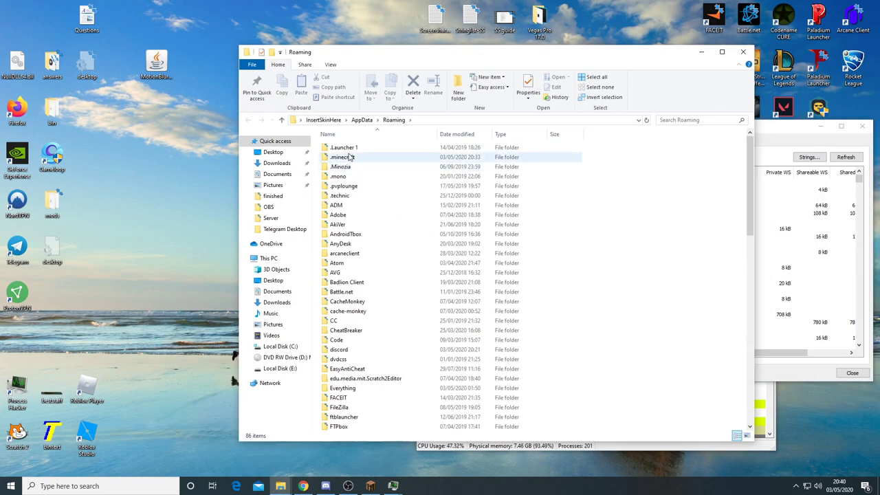
# Open .minecraft > mods and try dragging the Onyc client jar out, cancelling when it's in use
pyautogui.doubleClick(344, 156)
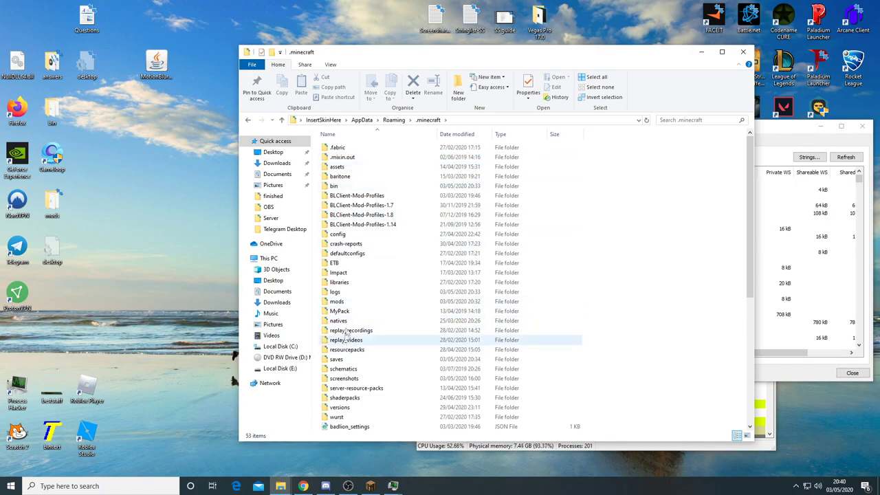
pyautogui.doubleClick(347, 302)
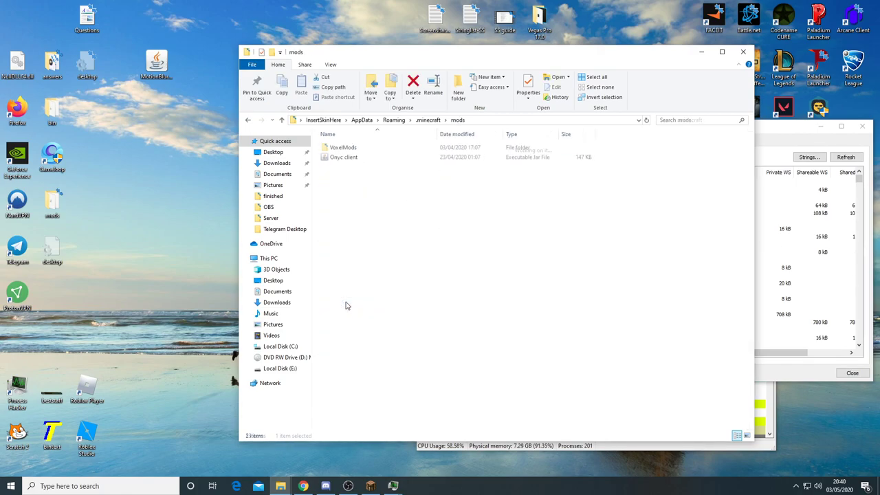
pyautogui.click(348, 160)
pyautogui.click(367, 167)
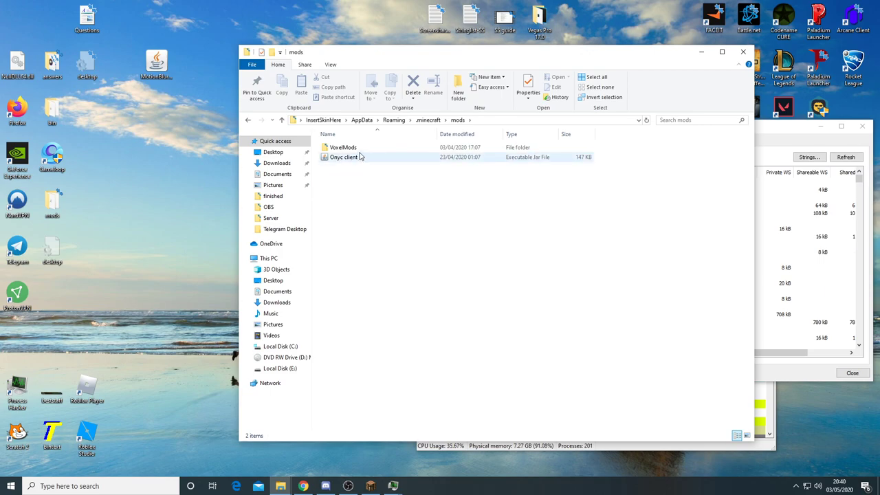
pyautogui.rightClick(350, 158)
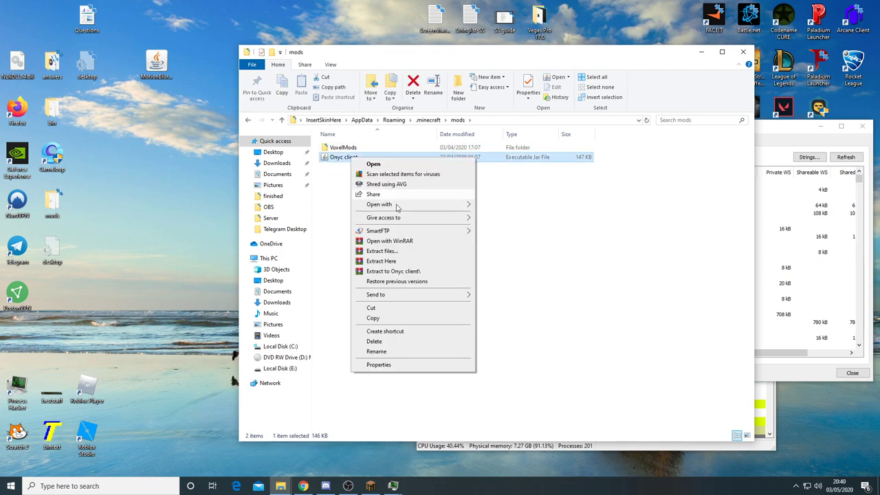
pyautogui.click(338, 208)
pyautogui.moveTo(338, 157); pyautogui.dragTo(177, 160)
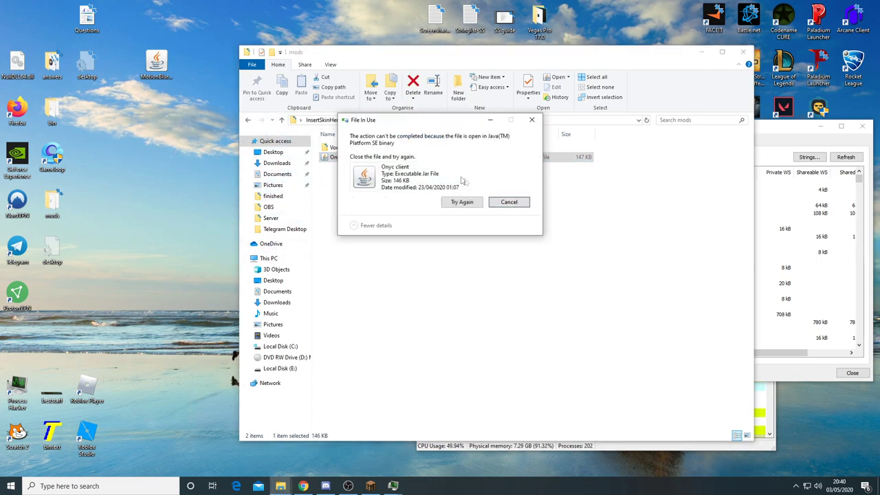
pyautogui.click(459, 202)
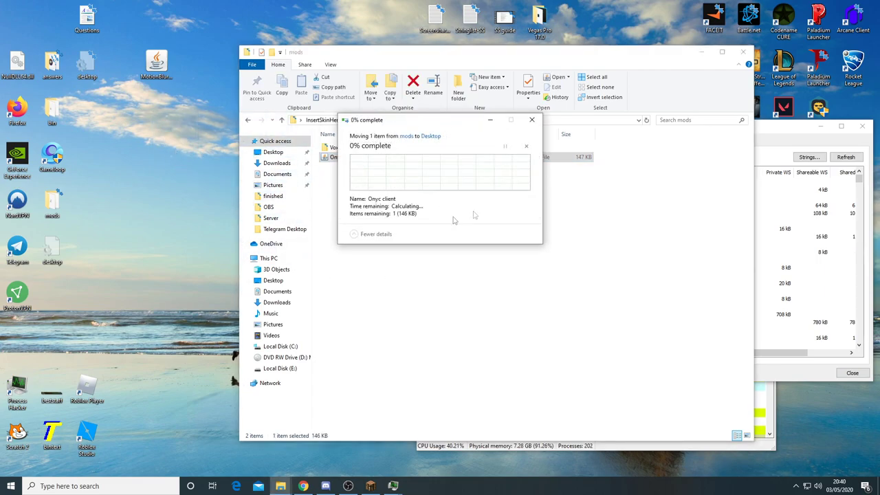
pyautogui.click(530, 119)
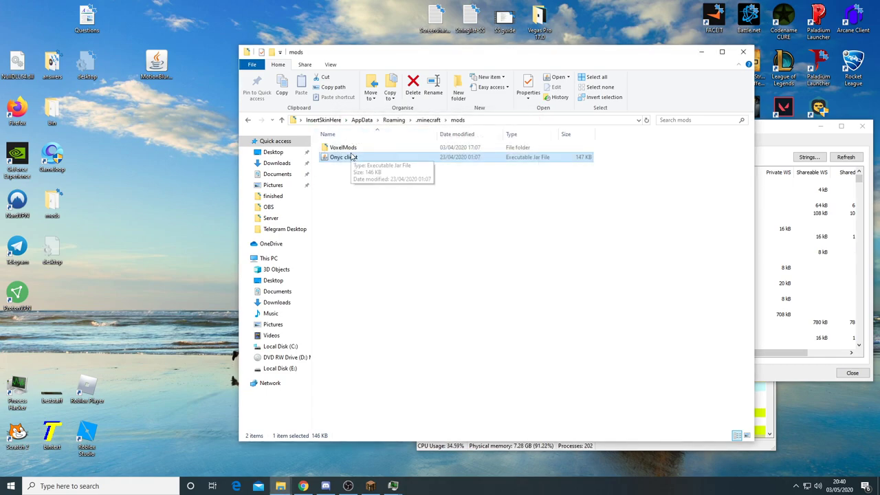
# Copy the Onyc client jar and paste it onto the desktop
pyautogui.rightClick(346, 157)
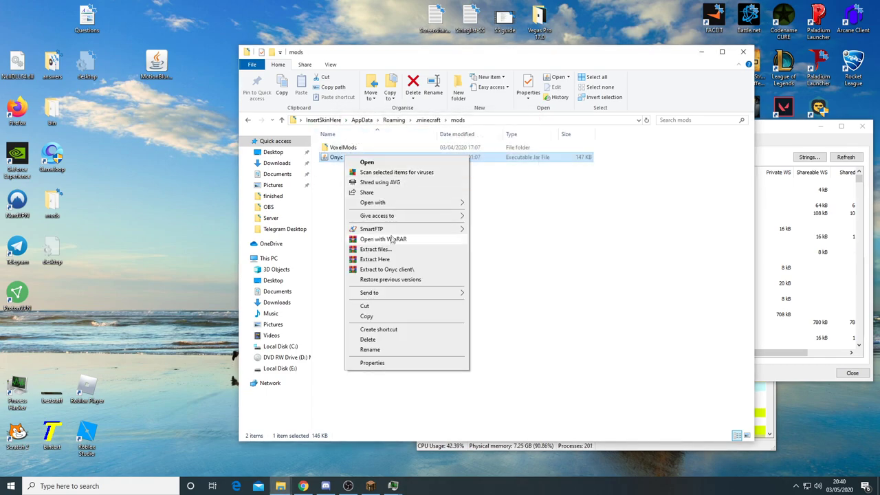
pyautogui.click(366, 316)
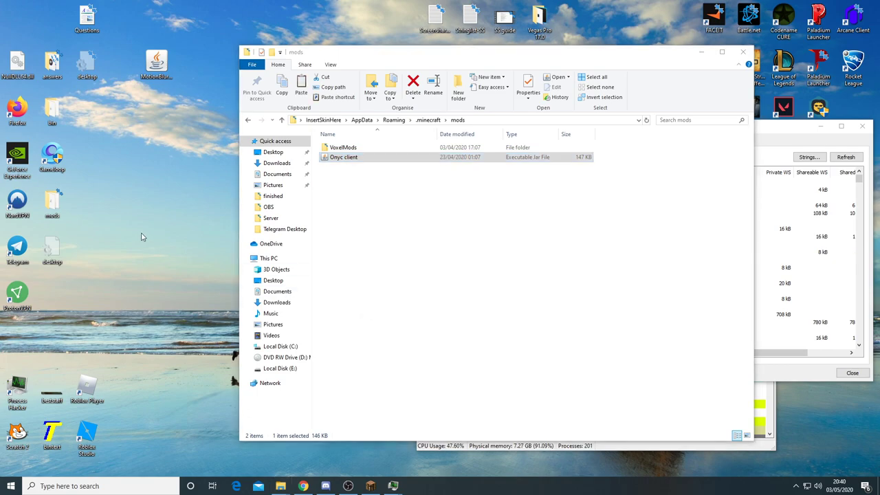
pyautogui.rightClick(142, 235)
pyautogui.click(176, 274)
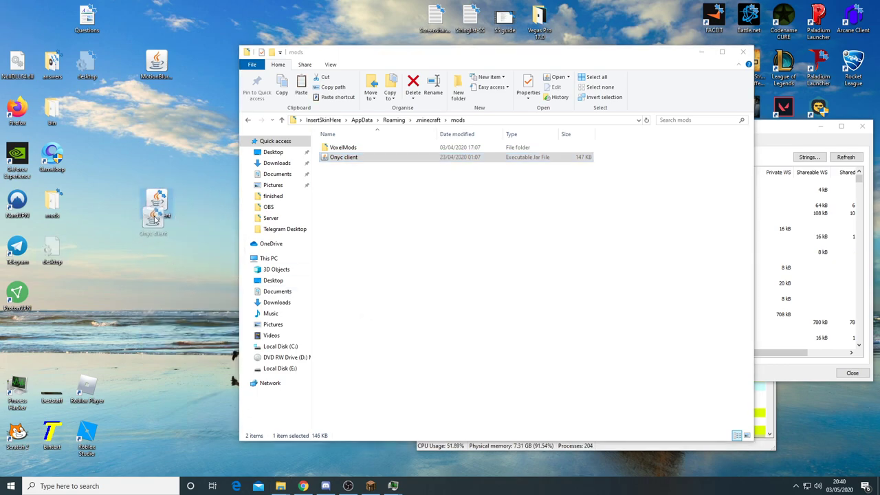
# Minimize File Explorer and Process Hacker, then move the Onyc client jar to the desktop centre
pyautogui.click(700, 53)
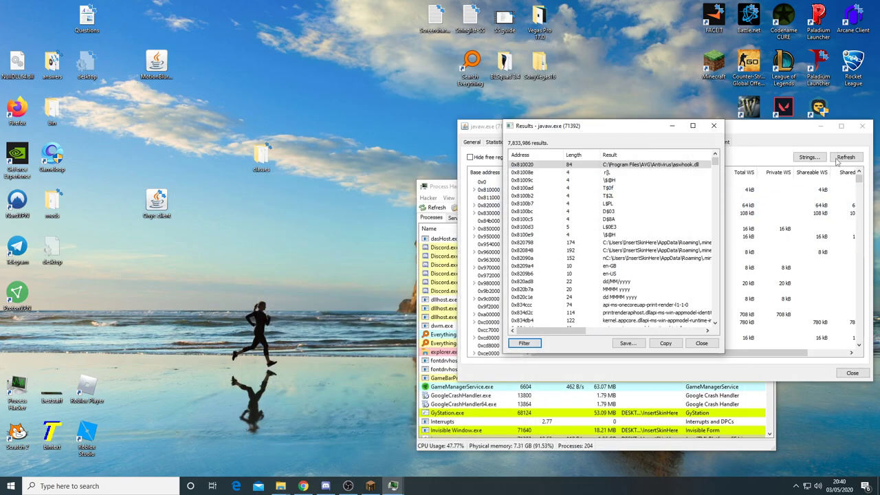
pyautogui.click(693, 126)
pyautogui.click(820, 127)
pyautogui.click(723, 186)
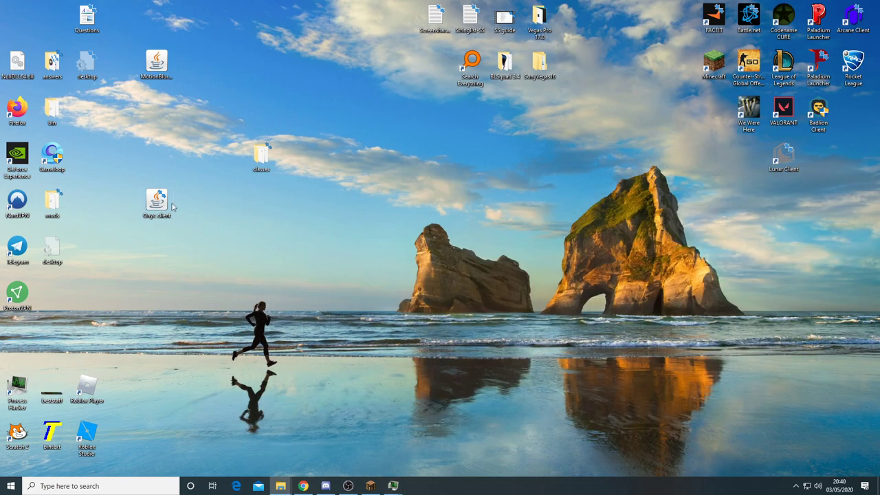
pyautogui.moveTo(161, 206); pyautogui.dragTo(470, 256)
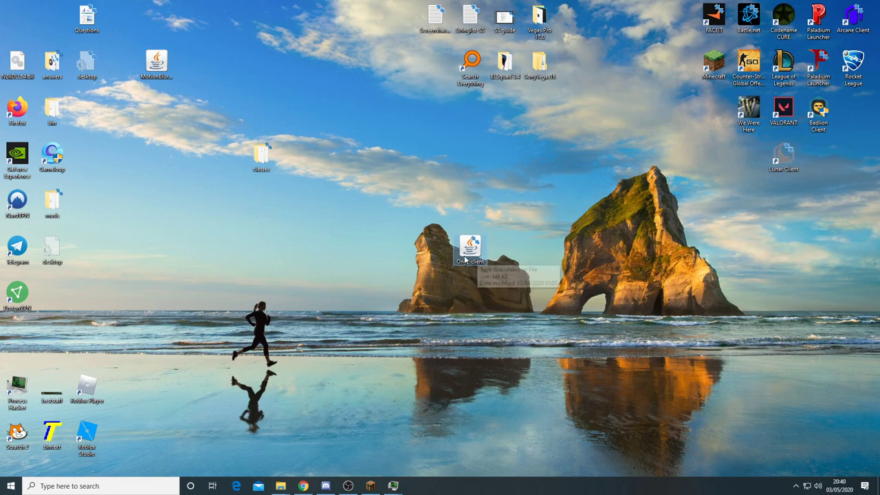
pyautogui.rightClick(460, 242)
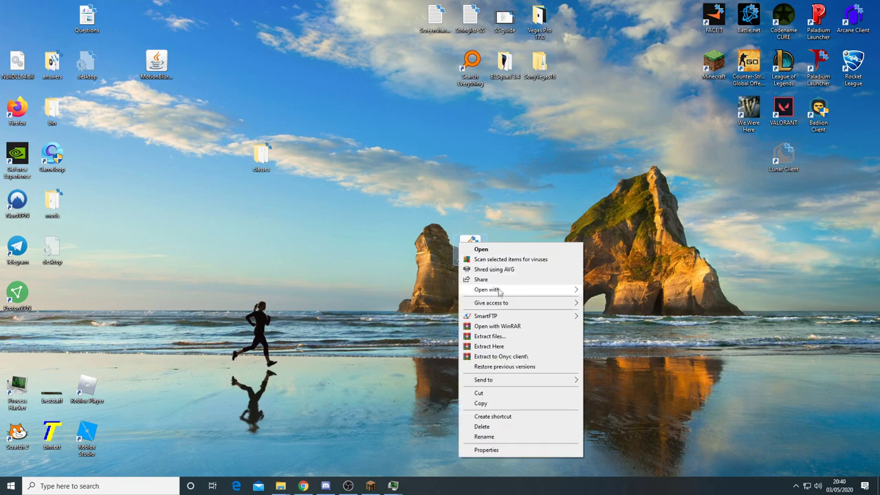
pyautogui.click(503, 326)
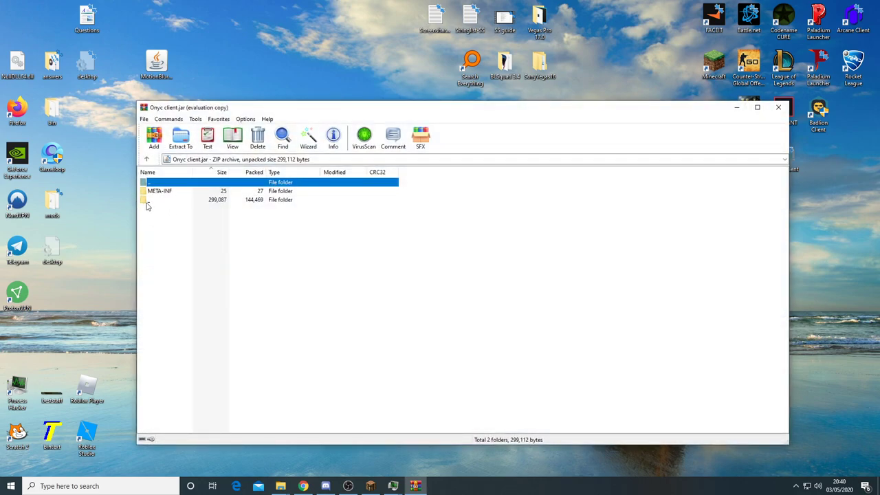
pyautogui.doubleClick(149, 202)
pyautogui.scroll(-3, 165, 209)
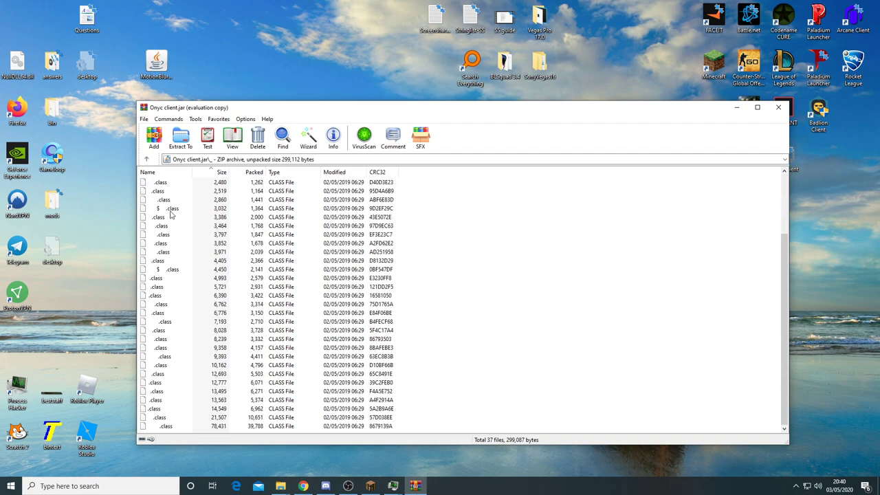
pyautogui.scroll(3, 156, 399)
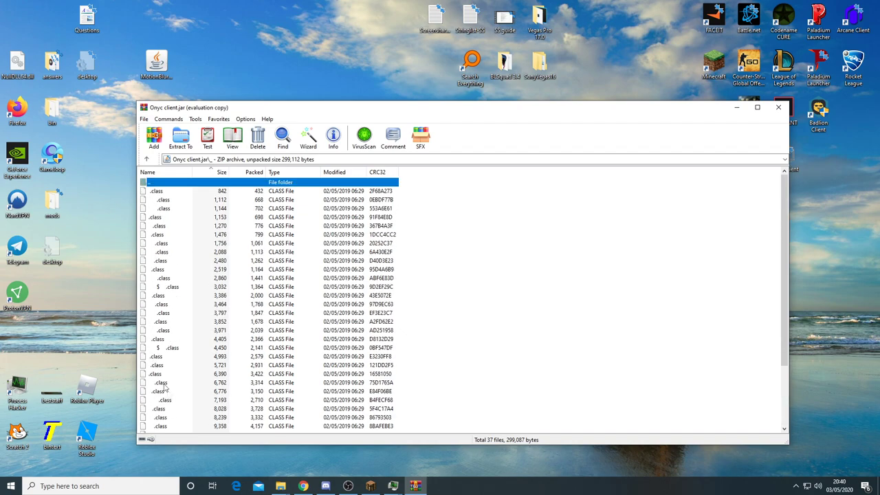
pyautogui.moveTo(474, 212); pyautogui.dragTo(504, 354)
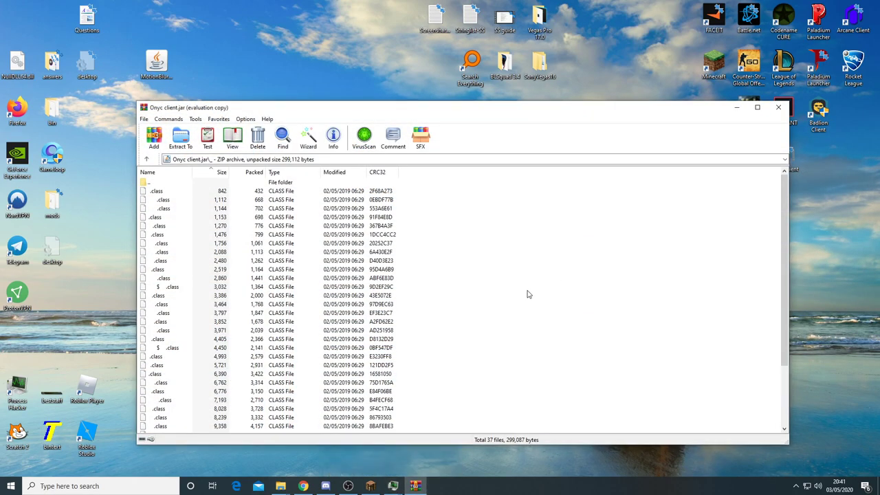
pyautogui.scroll(-3, 453, 244)
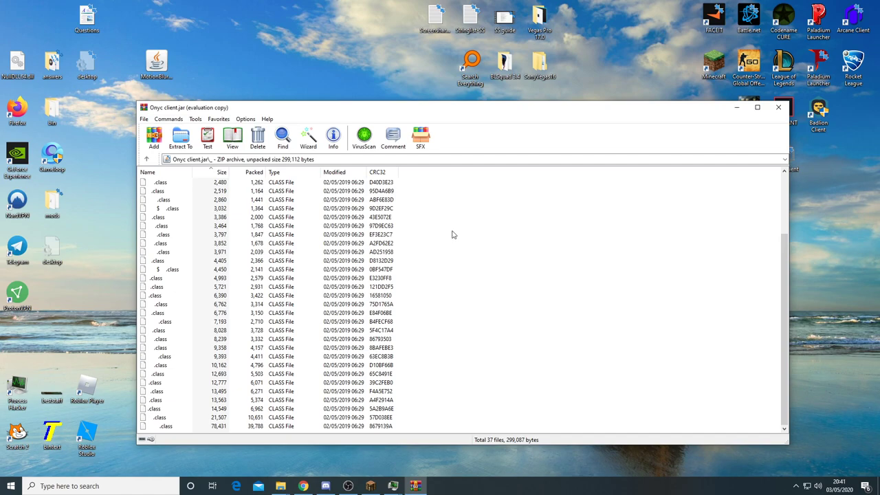
pyautogui.scroll(3, 407, 313)
pyautogui.scroll(-3, 402, 335)
pyautogui.scroll(3, 318, 398)
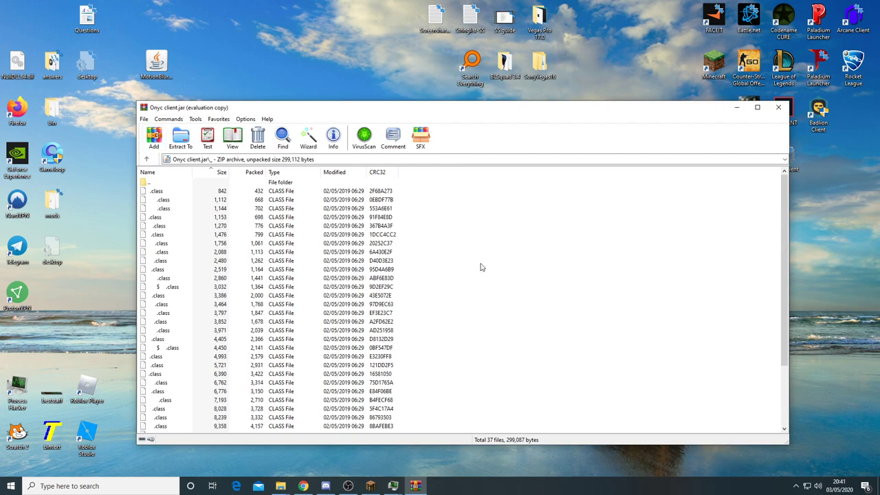
pyautogui.moveTo(474, 205); pyautogui.dragTo(309, 431)
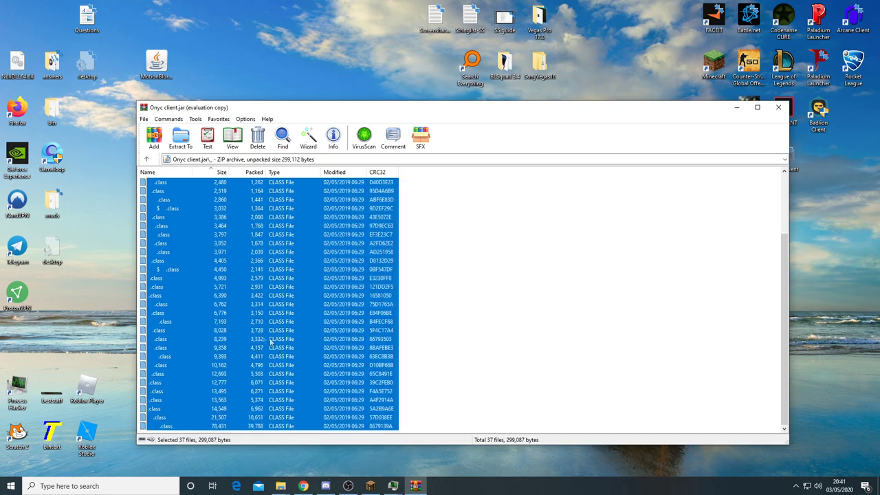
pyautogui.click(778, 107)
# Open the desktop classes folder and select several of its 28 extracted .class files
pyautogui.doubleClick(262, 158)
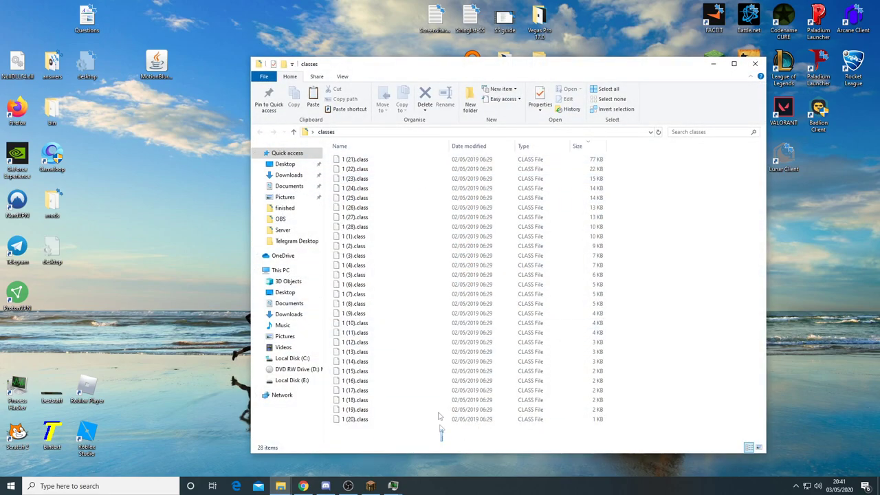
pyautogui.moveTo(442, 440); pyautogui.dragTo(634, 439)
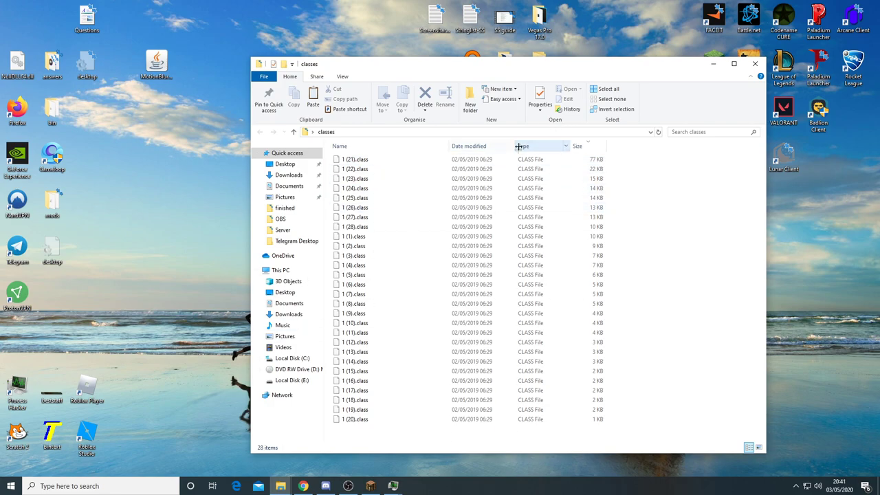
pyautogui.click(69, 486)
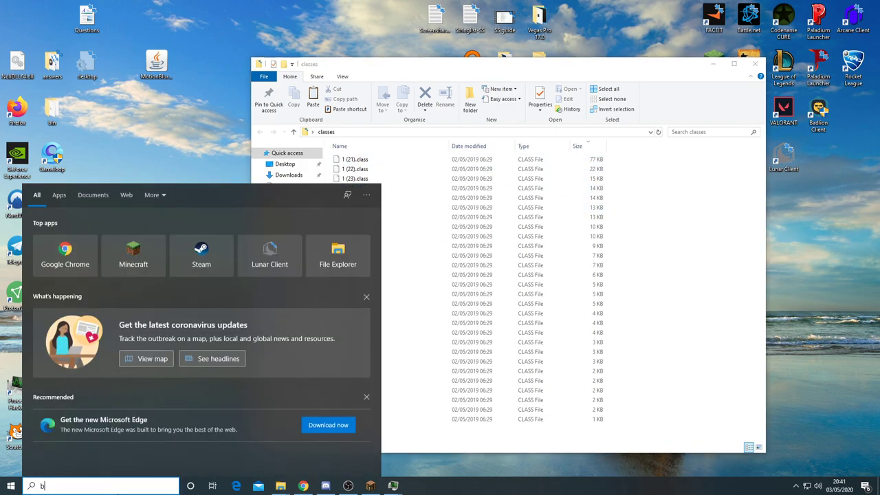
# Launch BinText, drop 1 (21).class into it for scanning, and maximize the window
pyautogui.write('bintext')
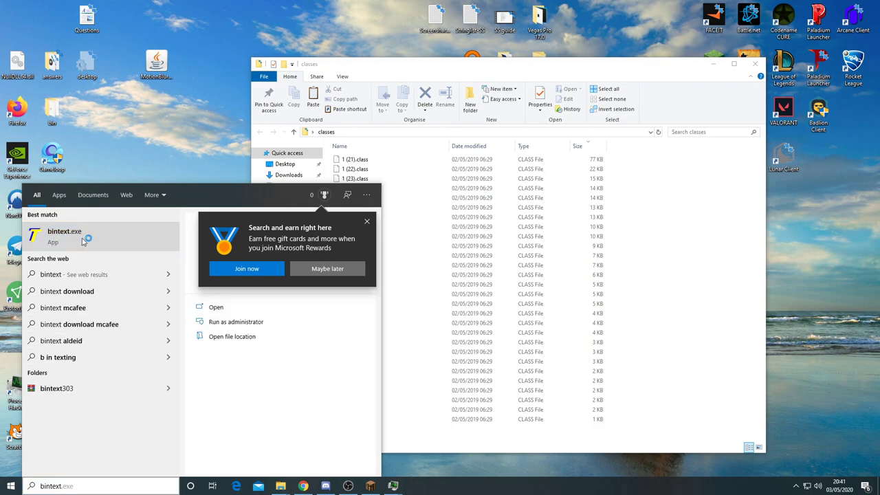
pyautogui.press('Return')
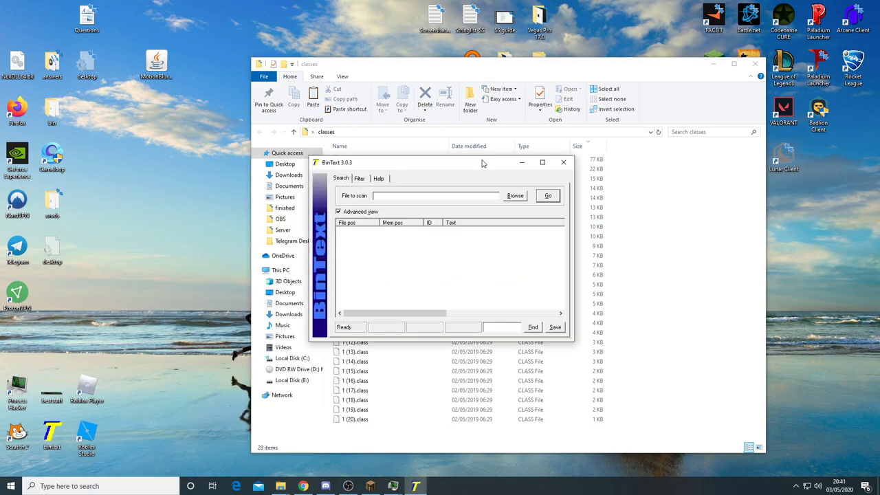
pyautogui.moveTo(481, 166); pyautogui.dragTo(215, 125)
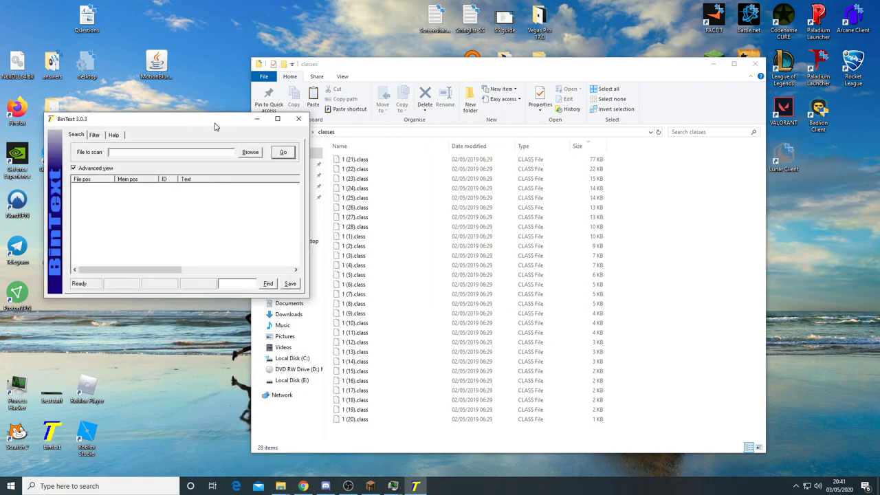
pyautogui.moveTo(378, 163); pyautogui.dragTo(185, 216)
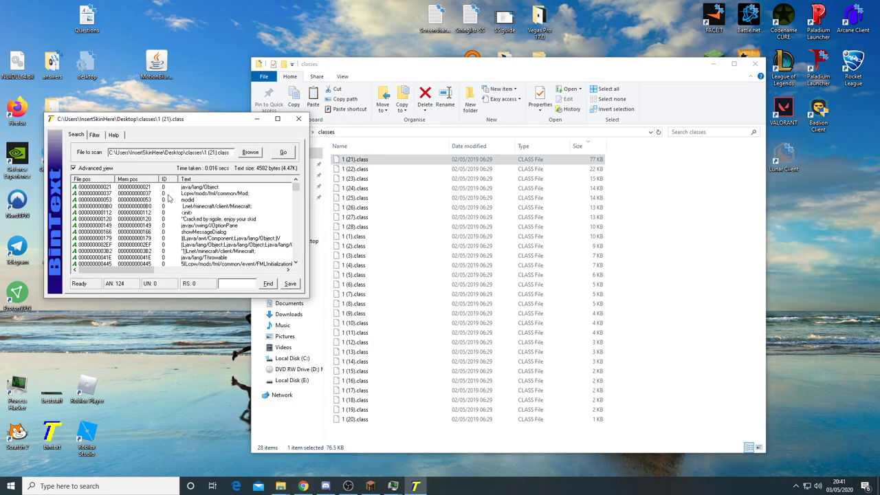
pyautogui.click(278, 119)
# Browse the 124 extracted strings and select the Ljava/lang/Object and 'Cracked by' lines
pyautogui.scroll(-15, 453, 192)
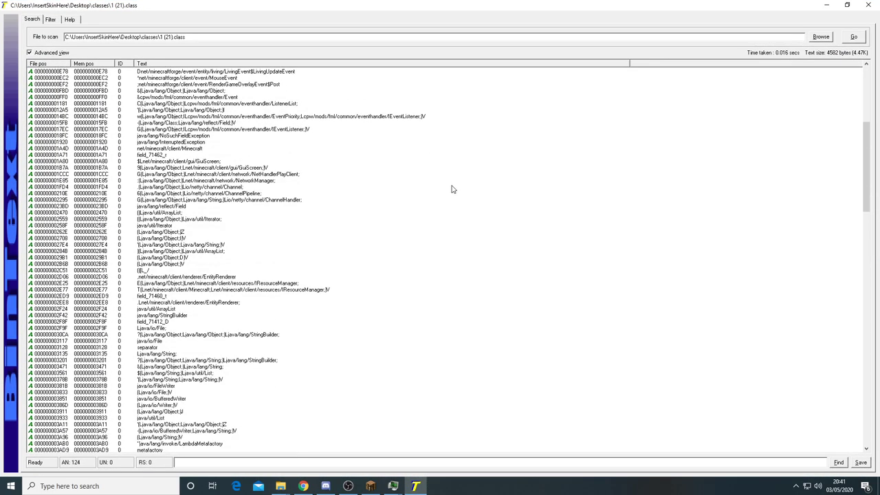
pyautogui.scroll(15, 464, 209)
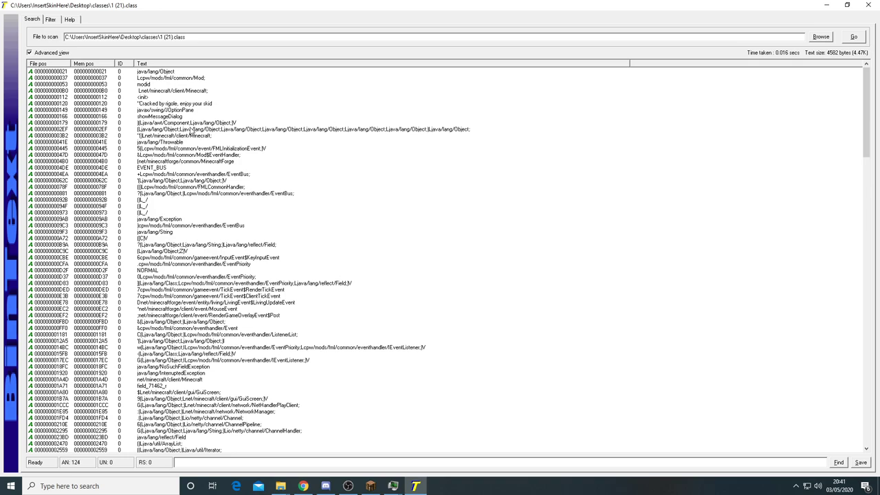
pyautogui.click(219, 130)
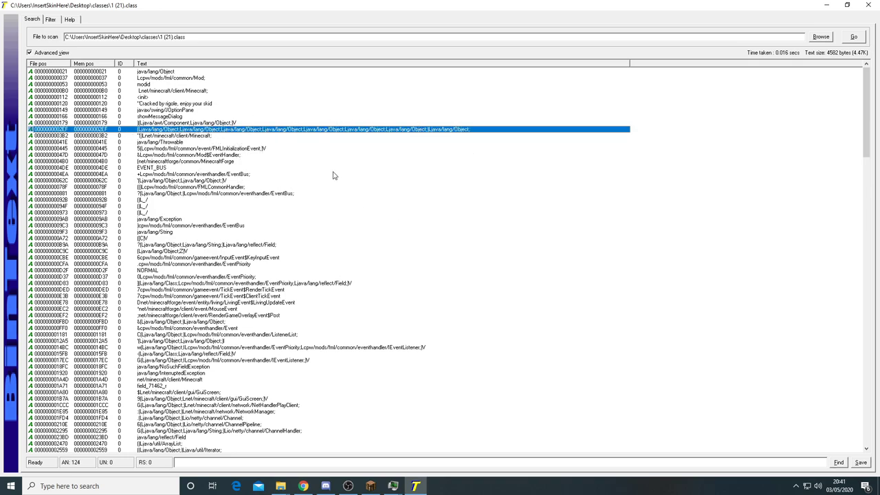
pyautogui.scroll(-10, 333, 175)
pyautogui.scroll(10, 156, 321)
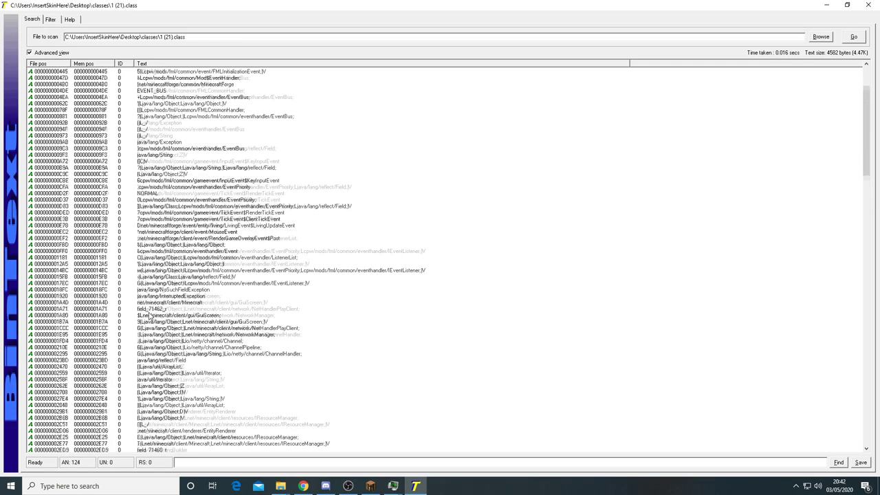
pyautogui.click(136, 104)
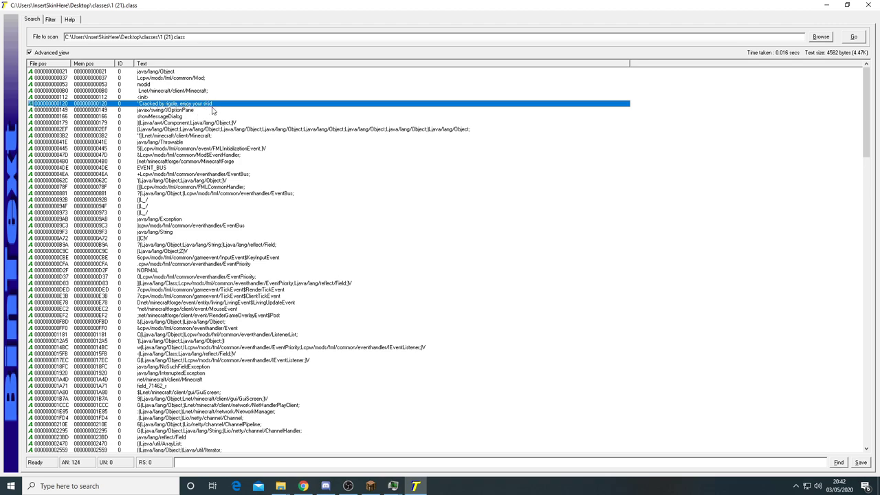
pyautogui.click(393, 486)
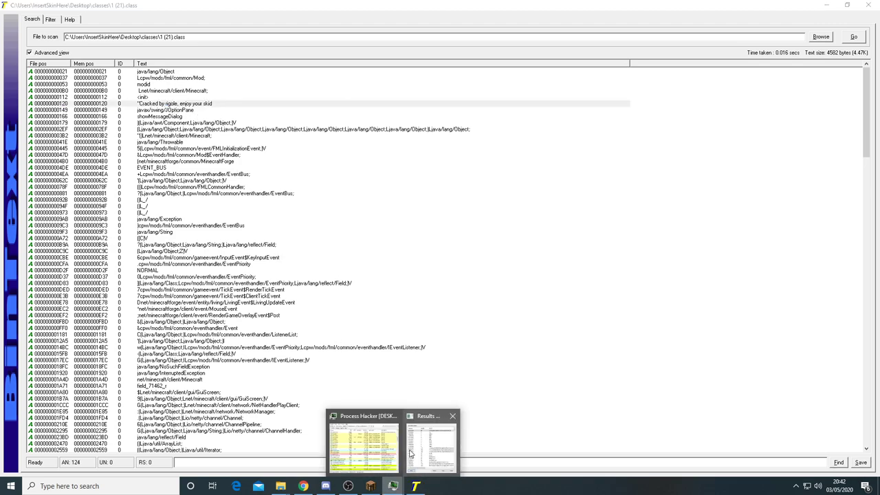
# Filter the javaw.exe string results case-insensitively for 'Cracked by'
pyautogui.click(412, 450)
pyautogui.click(526, 344)
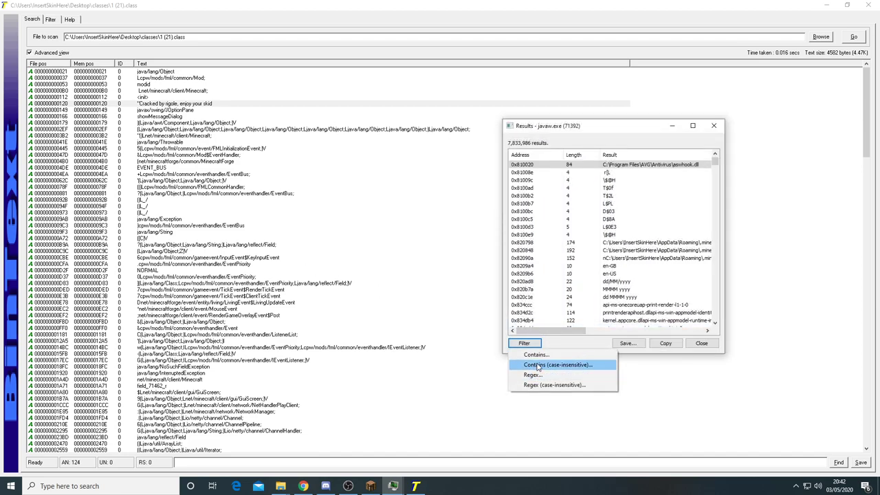
pyautogui.click(550, 365)
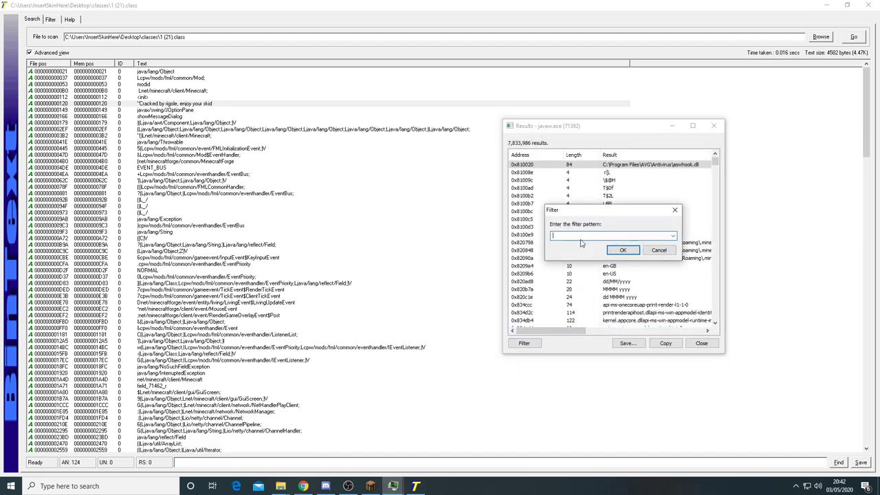
pyautogui.write('Cracked by')
pyautogui.press('Return')
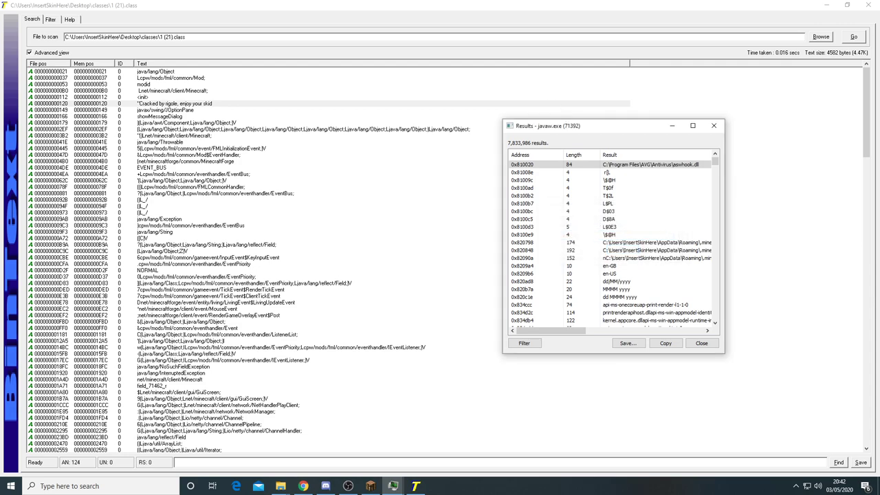
# Review the three Cracked by matches, close the filtered list, and return to BinText's strings
pyautogui.moveTo(637, 233); pyautogui.dragTo(629, 166)
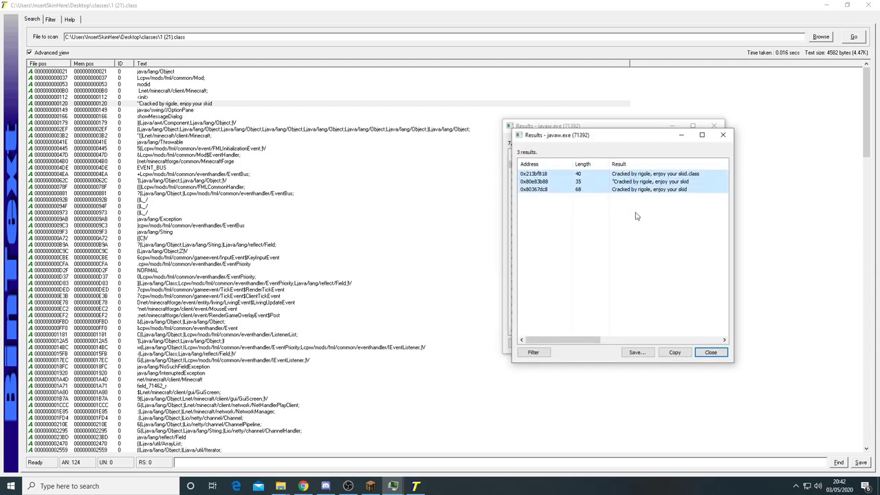
pyautogui.click(628, 190)
pyautogui.moveTo(664, 252); pyautogui.dragTo(612, 158)
pyautogui.click(614, 230)
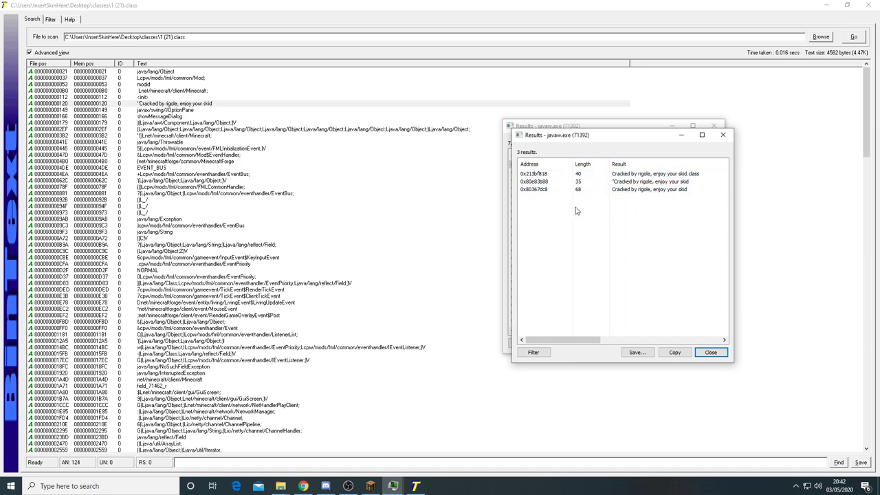
pyautogui.click(722, 134)
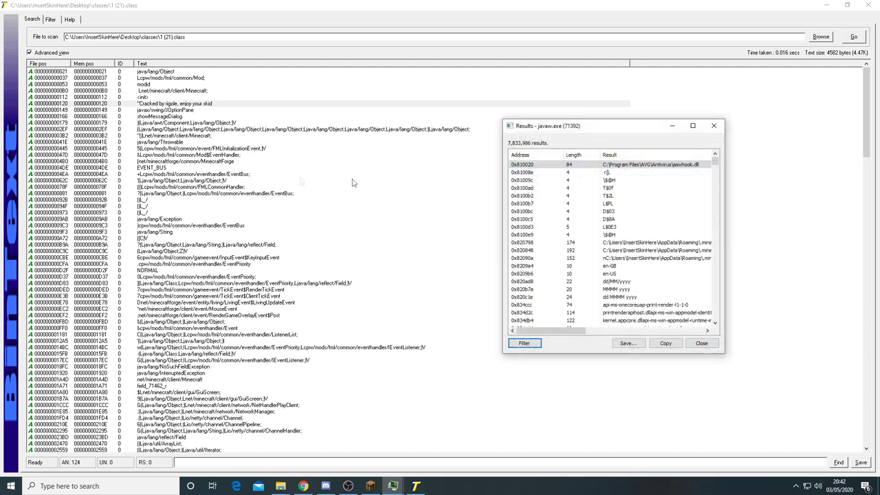
pyautogui.click(151, 201)
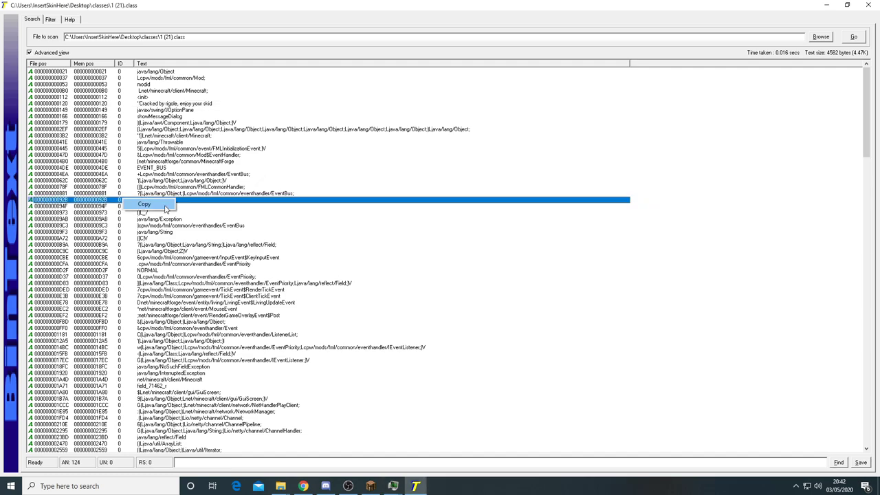
# Filter javaw.exe's string results down to the pattern '[L_/'
pyautogui.click(396, 487)
pyautogui.click(431, 458)
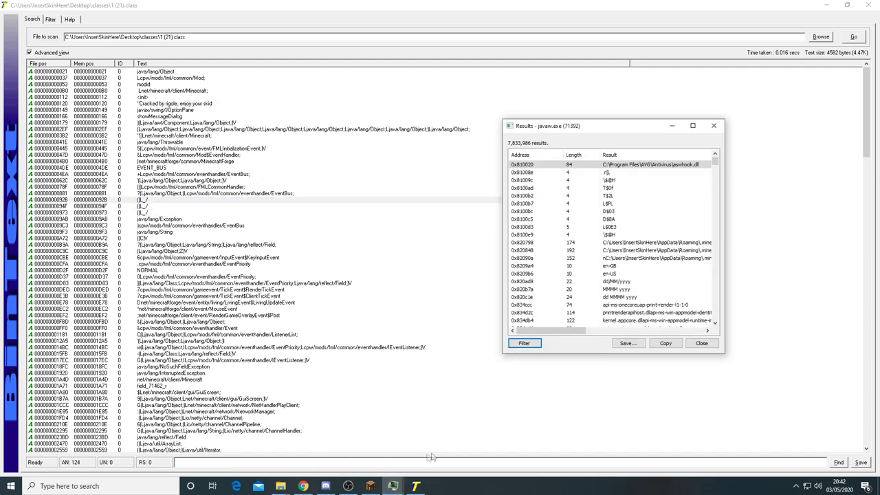
pyautogui.click(525, 344)
pyautogui.click(517, 377)
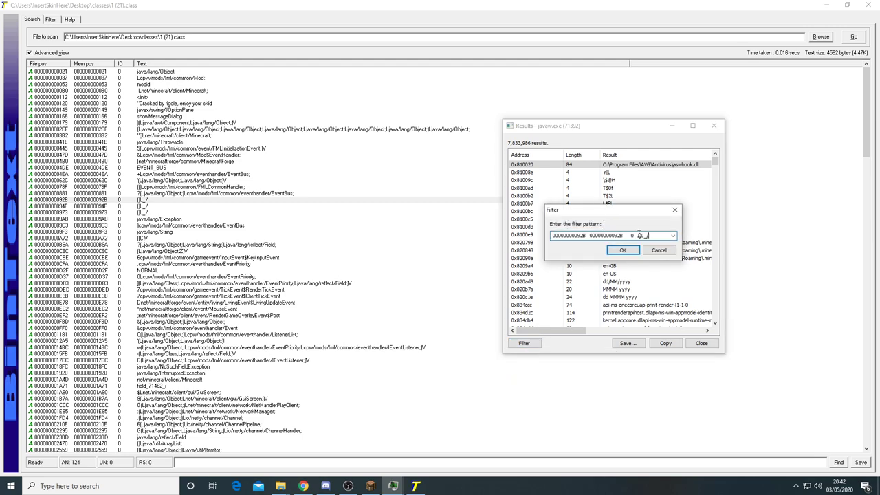
pyautogui.moveTo(638, 235); pyautogui.dragTo(539, 237)
pyautogui.press('BackSpace')
pyautogui.click(622, 250)
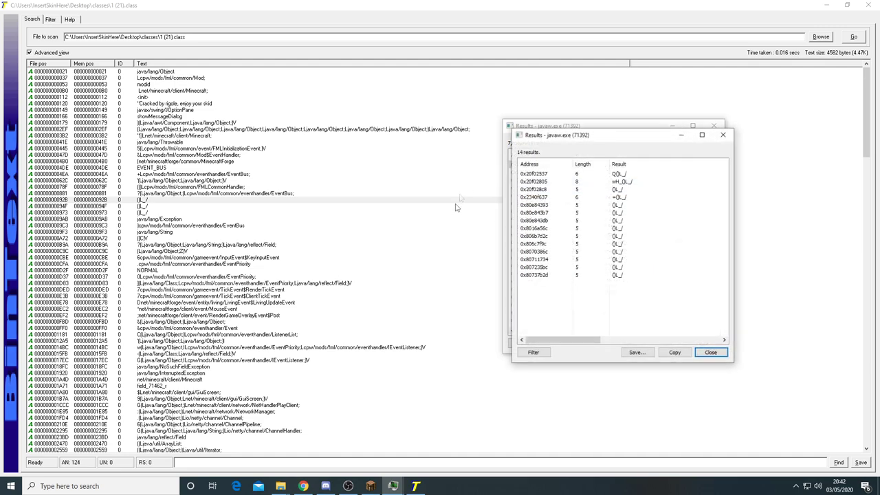
# View the 0x8070386c match in a full-screen memory view, then close it and the 14-result window
pyautogui.moveTo(587, 307); pyautogui.dragTo(571, 172)
pyautogui.click(578, 312)
pyautogui.click(553, 252)
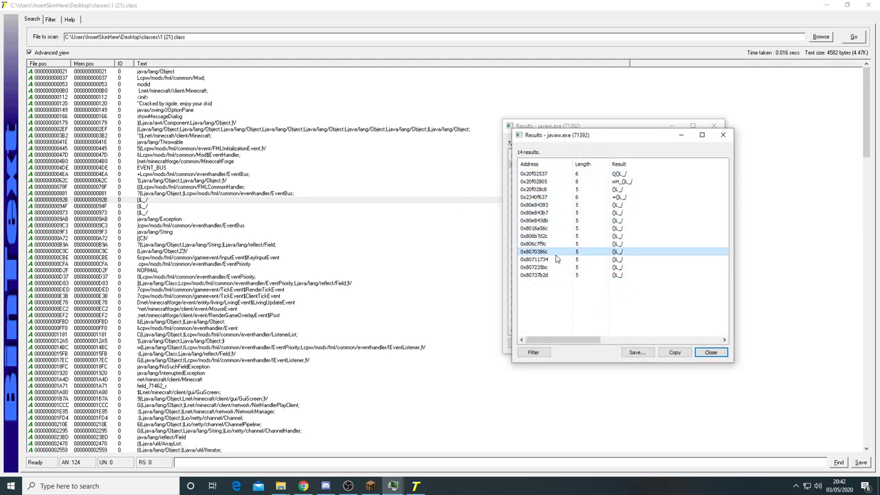
pyautogui.doubleClick(573, 253)
pyautogui.click(675, 73)
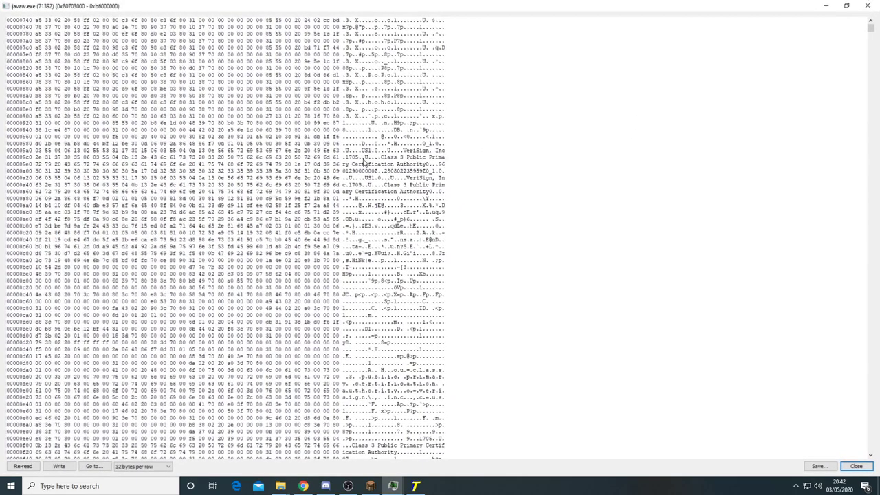
pyautogui.scroll(-4, 454, 199)
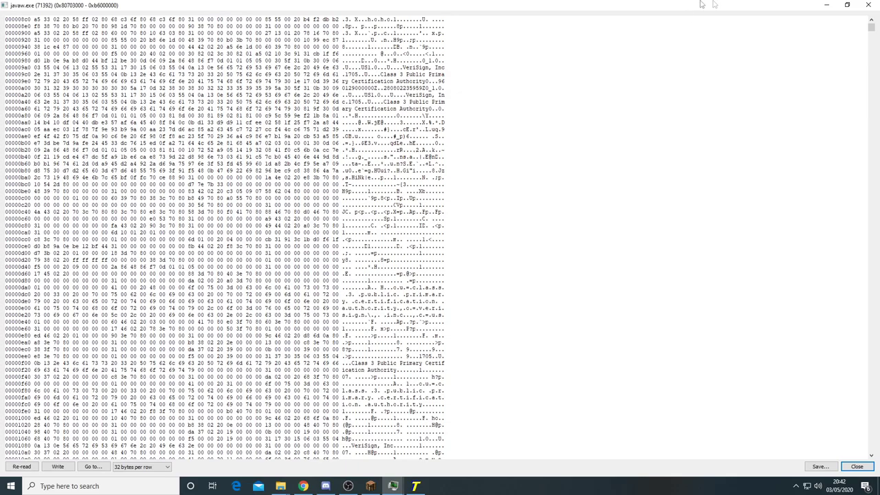
pyautogui.click(868, 5)
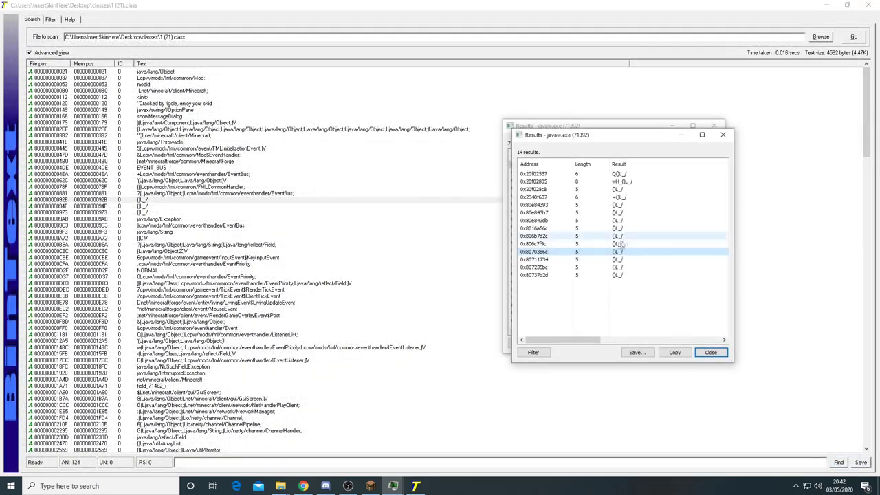
pyautogui.click(724, 141)
# Filter the string results by 'cracked' to get the 'Cracked by' matches
pyautogui.click(524, 343)
pyautogui.click(538, 365)
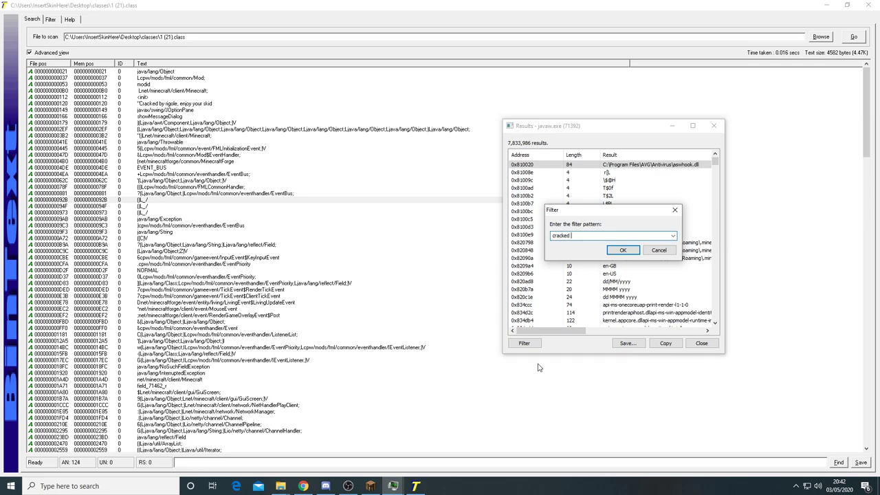
pyautogui.press('Return')
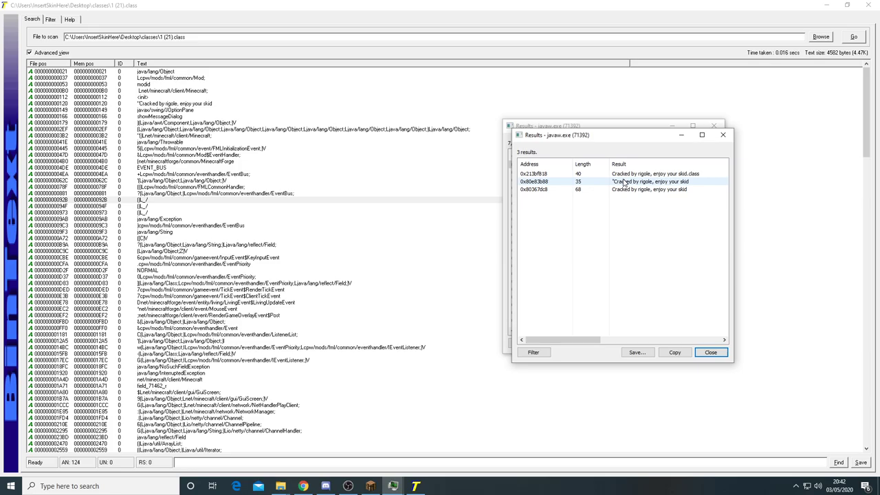
# Browse the 0x80e83b88 match in a maximized memory view, then close the viewer
pyautogui.doubleClick(624, 182)
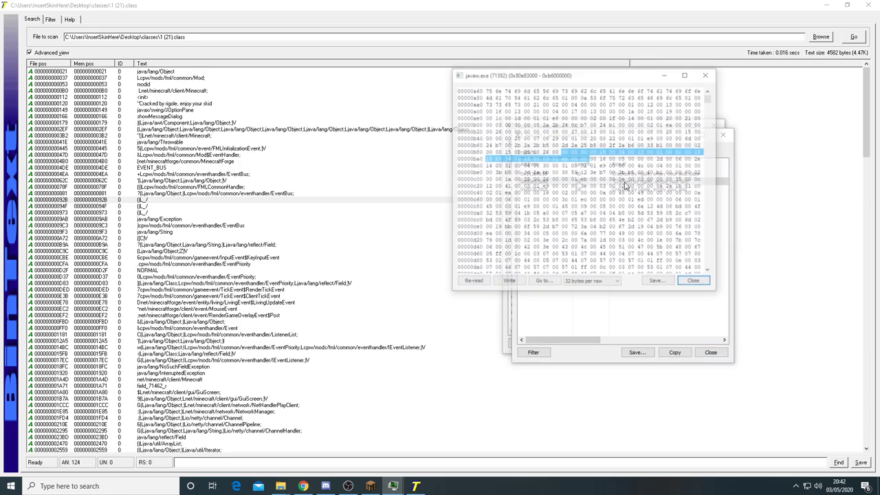
pyautogui.click(684, 75)
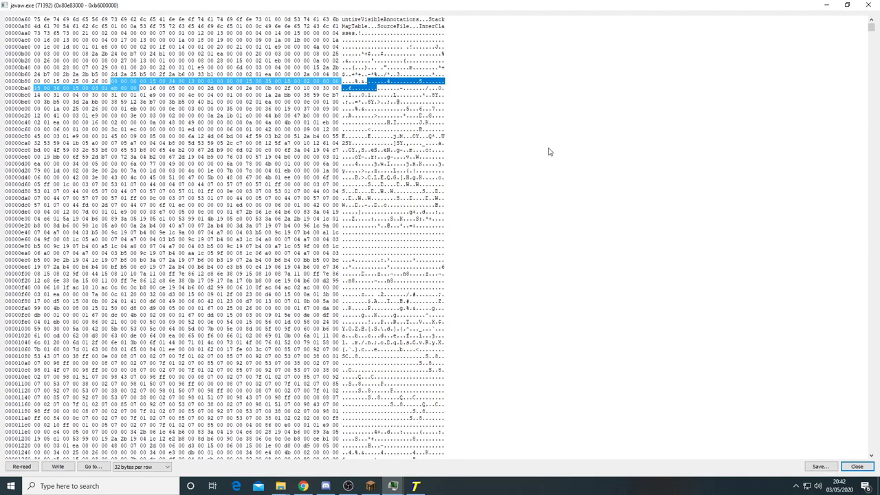
pyautogui.scroll(4, 549, 152)
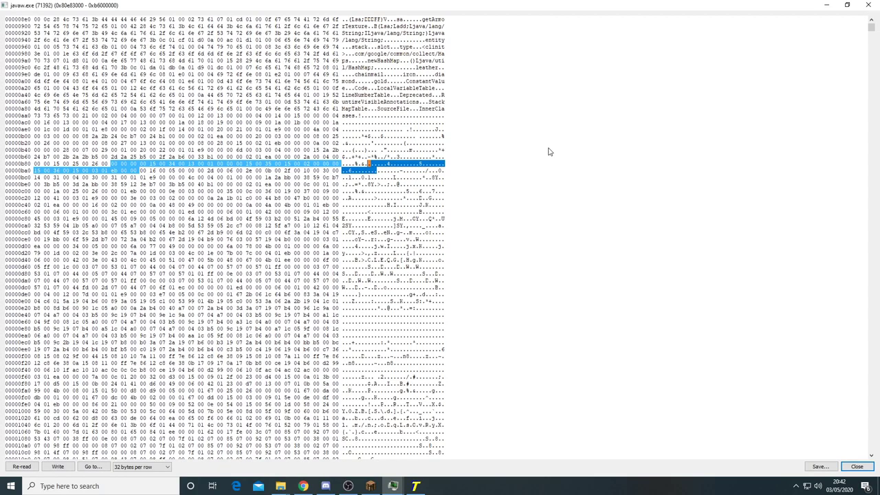
pyautogui.scroll(-7, 548, 151)
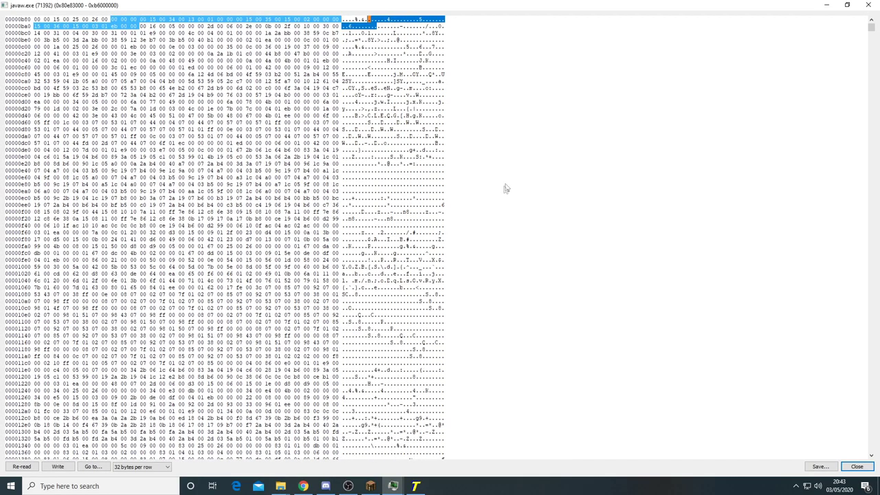
pyautogui.scroll(-11, 460, 278)
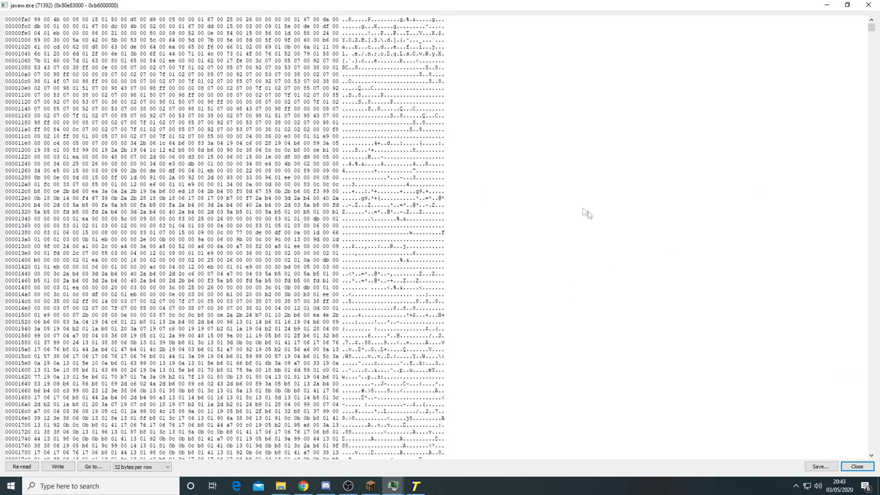
pyautogui.scroll(-20, 479, 289)
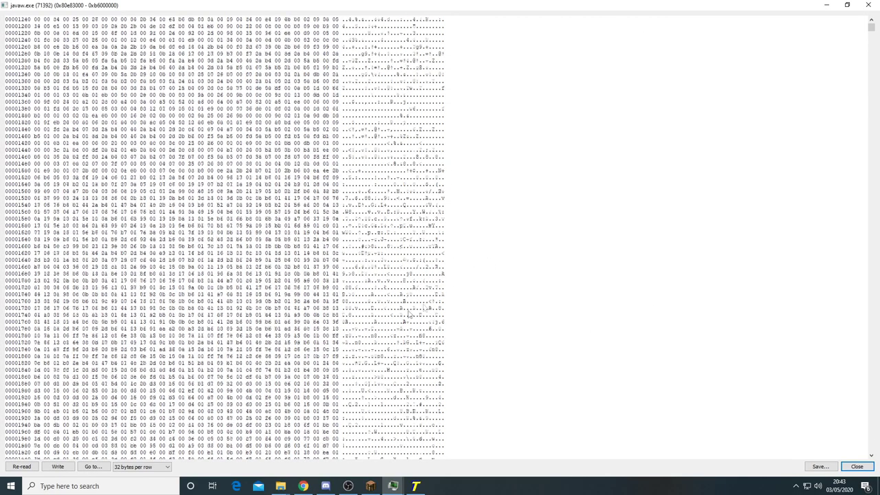
pyautogui.scroll(4, 380, 321)
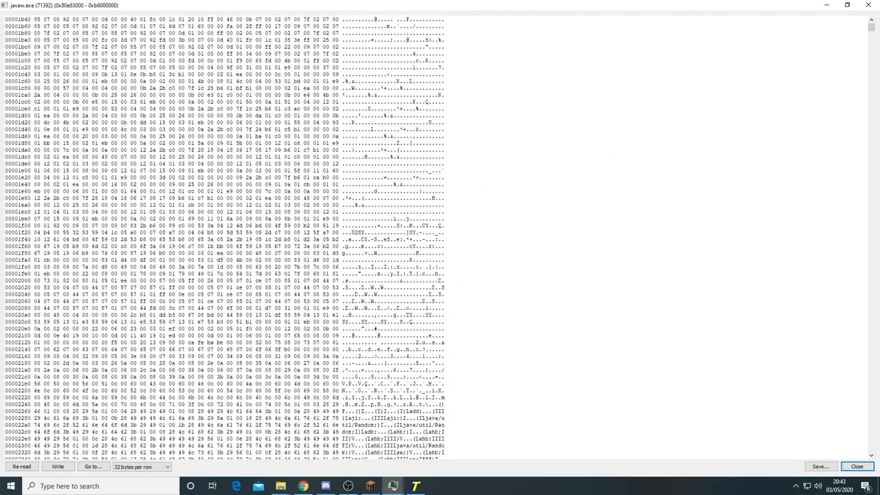
pyautogui.click(868, 4)
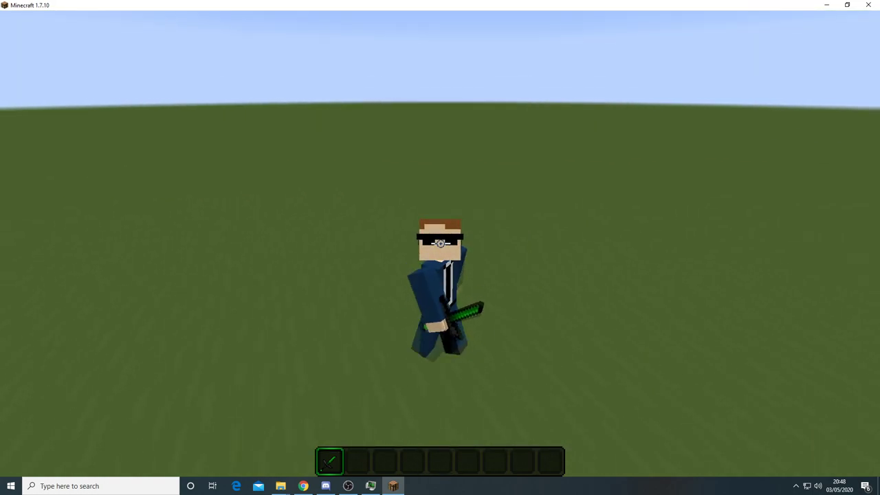
# Open the Bape ClickGUI with Right Shift, move Other to the upper right, then close it
pyautogui.press('Shift_R')
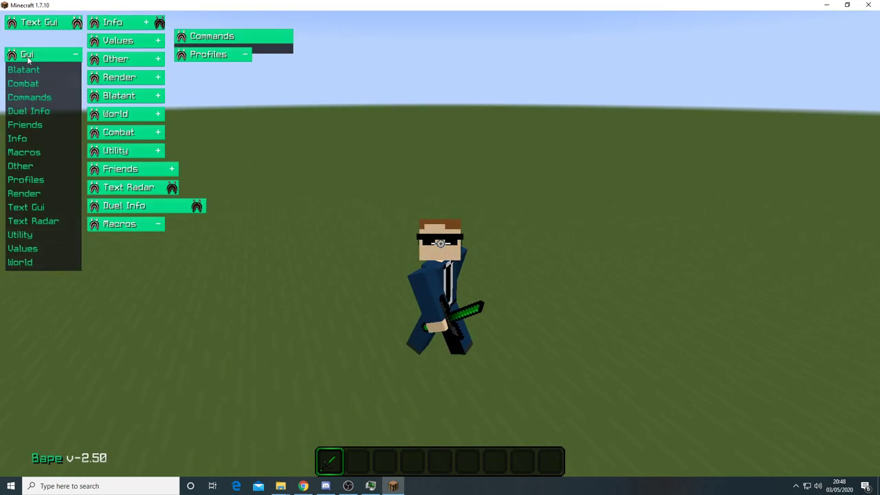
pyautogui.moveTo(160, 62); pyautogui.dragTo(581, 80)
pyautogui.rightClick(157, 75)
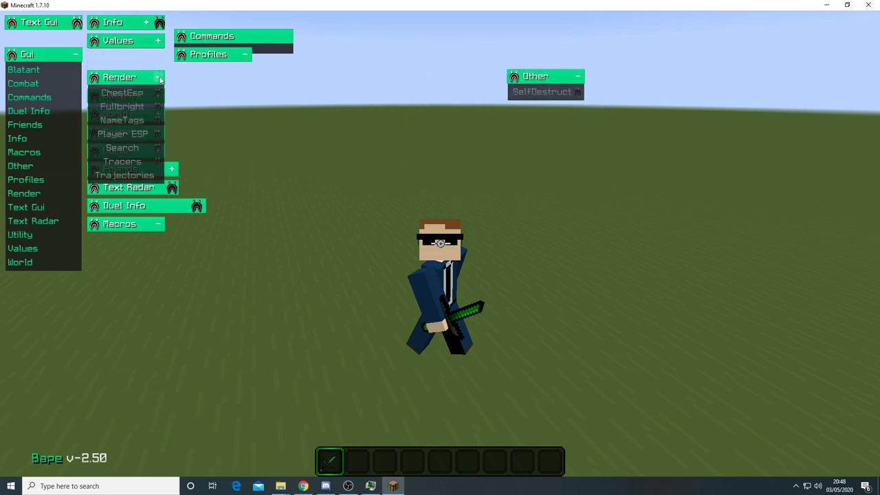
pyautogui.moveTo(157, 76); pyautogui.dragTo(369, 91)
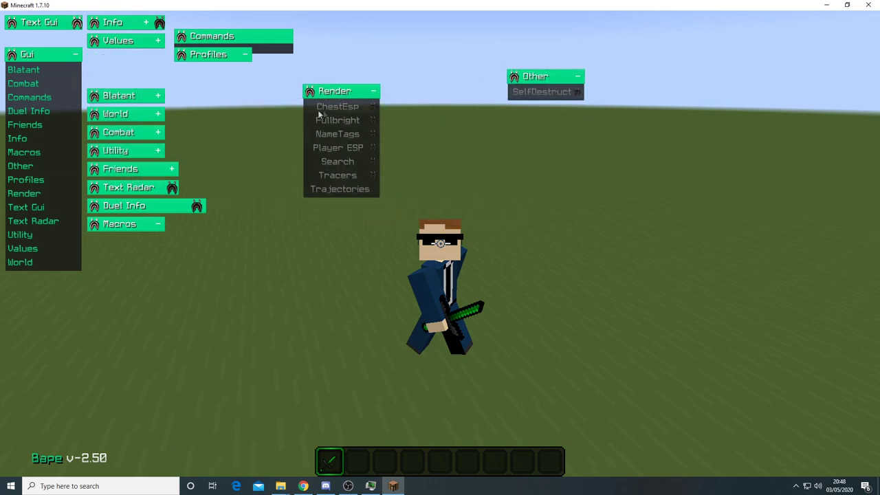
pyautogui.rightClick(373, 91)
pyautogui.moveTo(354, 93); pyautogui.dragTo(135, 84)
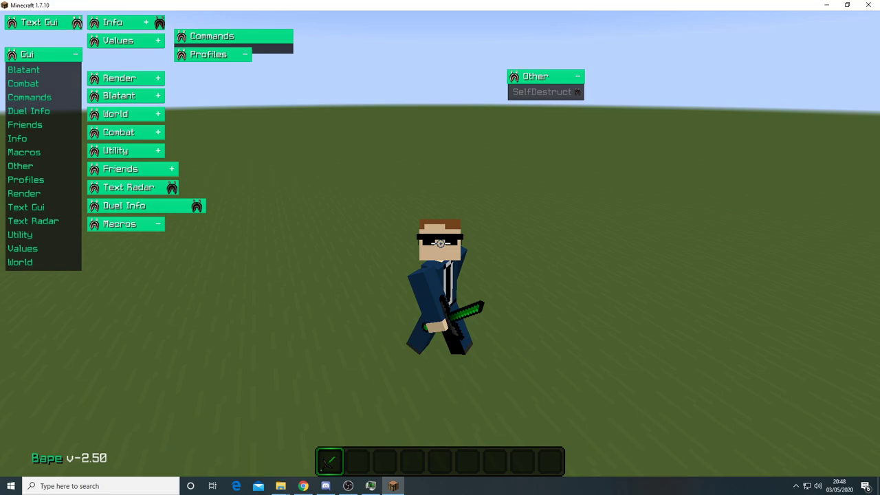
pyautogui.press('Escape')
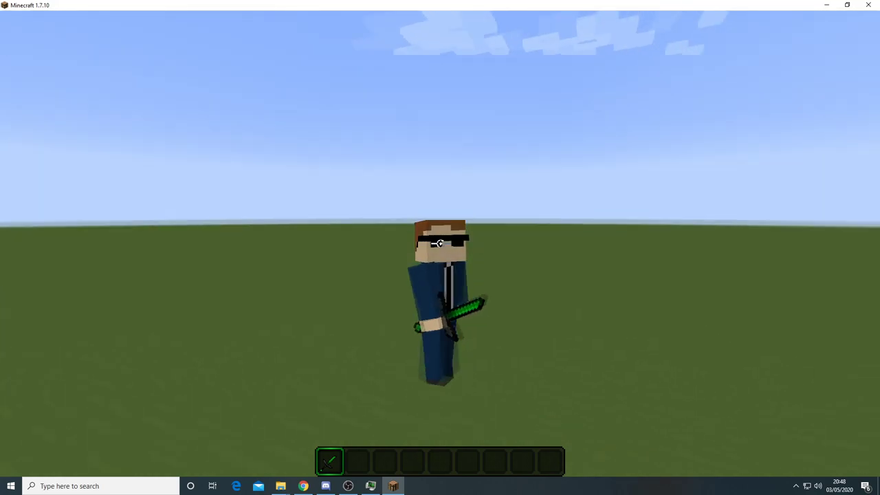
# Sprint back and forth across the field while swinging the sword
pyautogui.press('a')
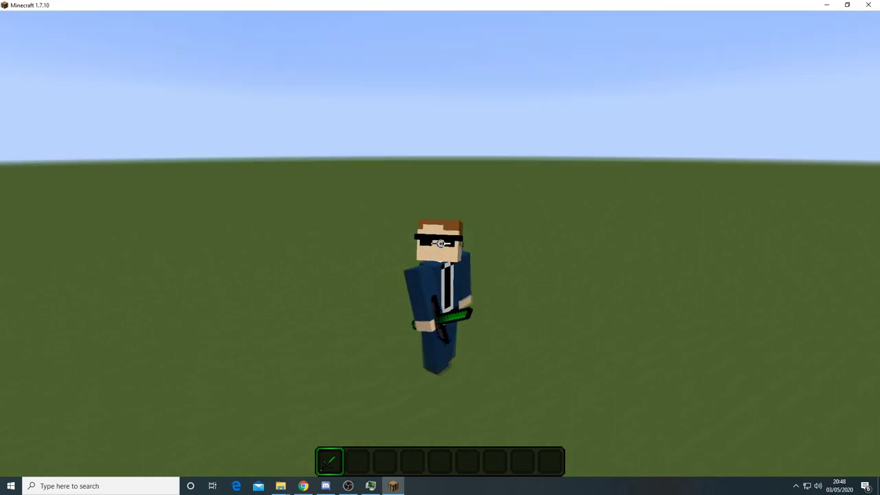
pyautogui.click(441, 243)
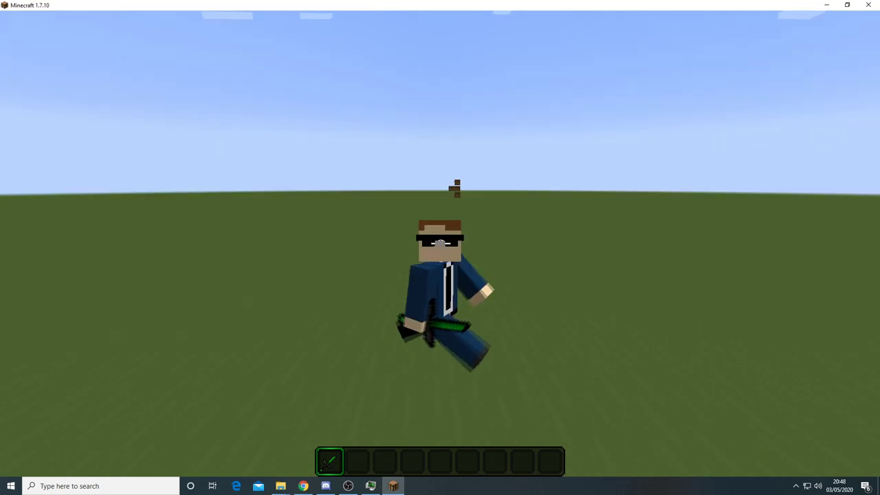
pyautogui.click(441, 244)
pyautogui.click(441, 244)
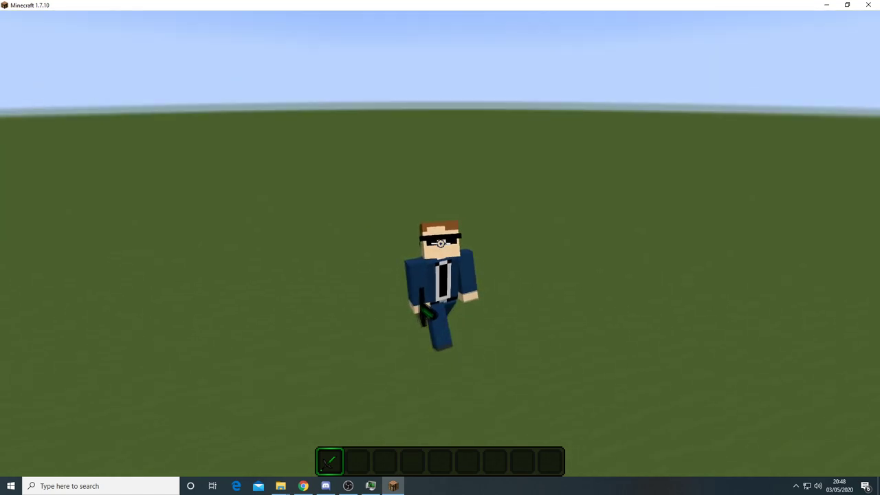
pyautogui.press('ctrl')
pyautogui.press('d')
pyautogui.press('a')
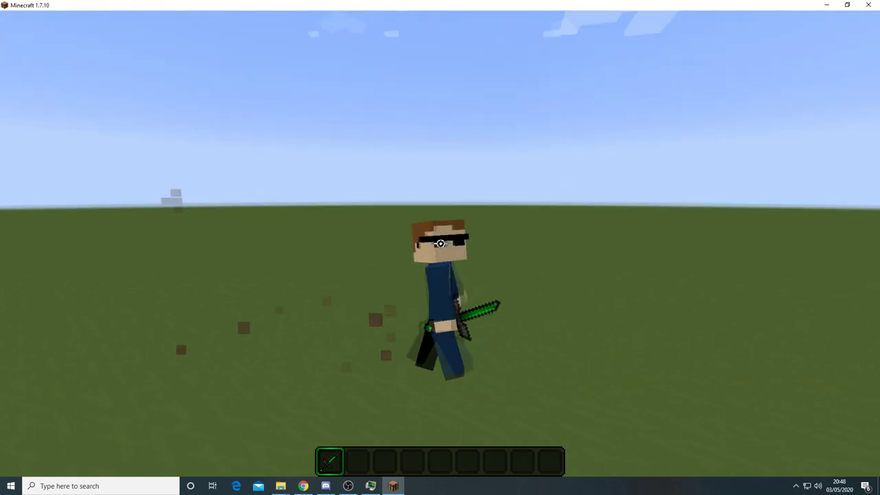
pyautogui.click(440, 243)
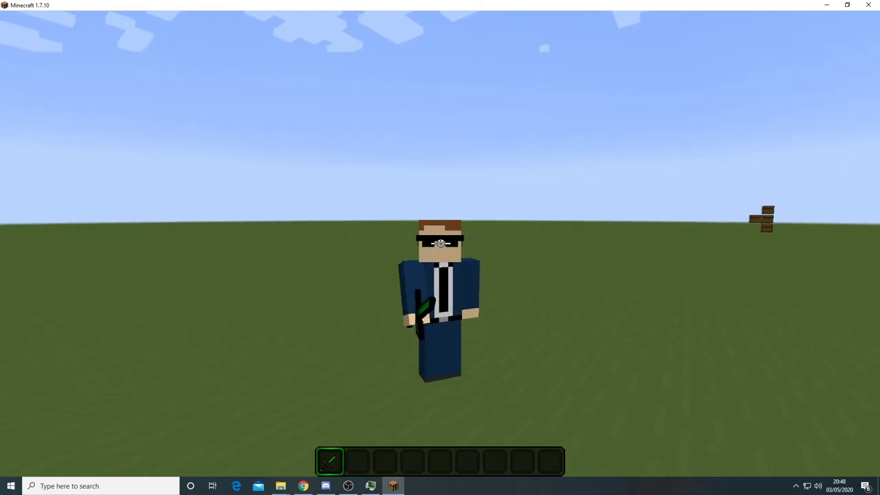
pyautogui.press('w')
pyautogui.click(441, 243)
pyautogui.click(441, 244)
pyautogui.click(440, 244)
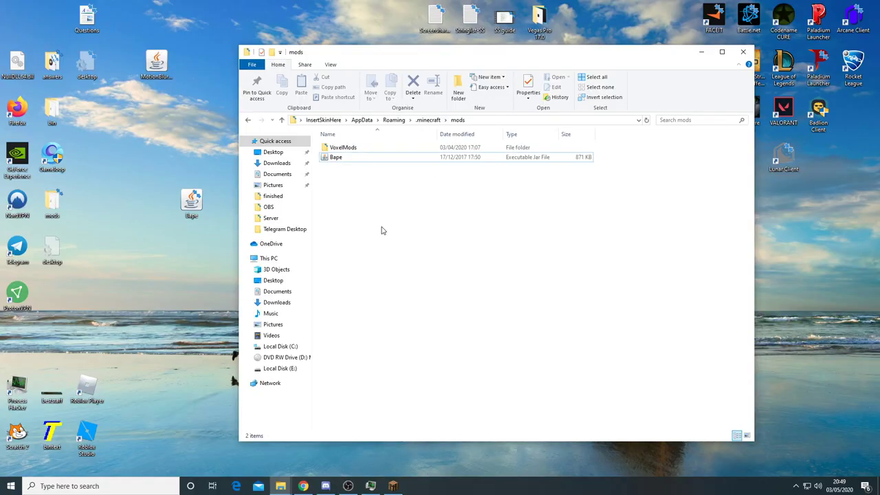
# Close the mods folder window and open the desktop Bape jar in WinRAR
pyautogui.moveTo(381, 228)
pyautogui.mouseDown()
pyautogui.moveTo(373, 158)
pyautogui.moveTo(368, 173)
pyautogui.mouseUp()
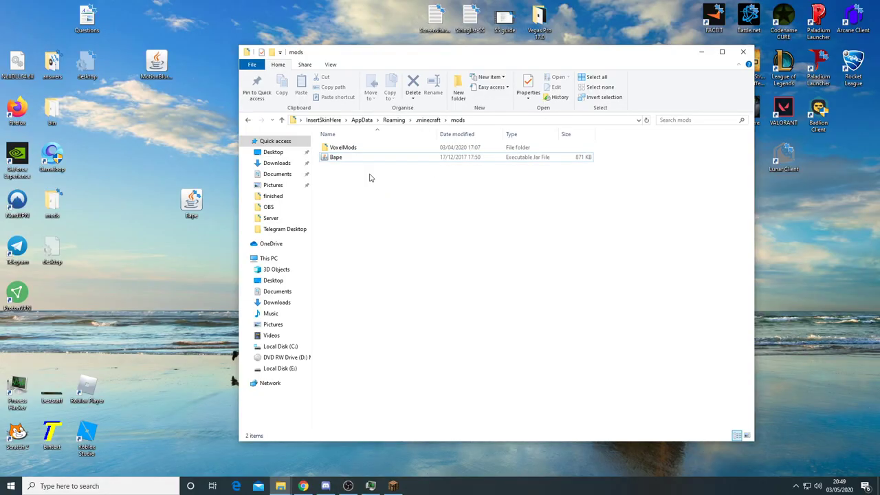
pyautogui.click(411, 159)
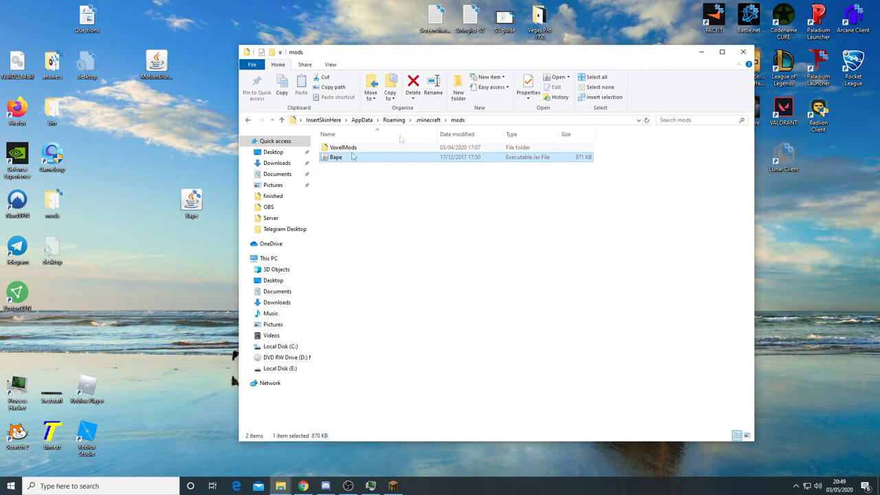
pyautogui.click(743, 52)
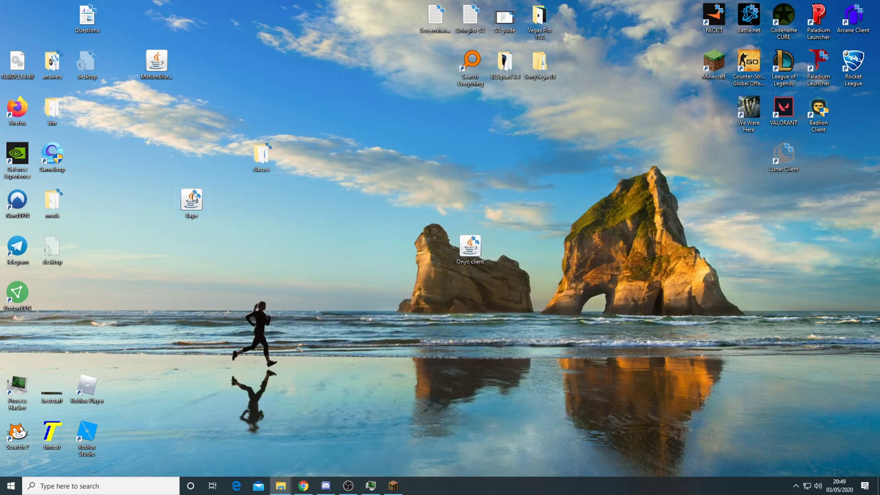
pyautogui.rightClick(195, 195)
pyautogui.click(267, 285)
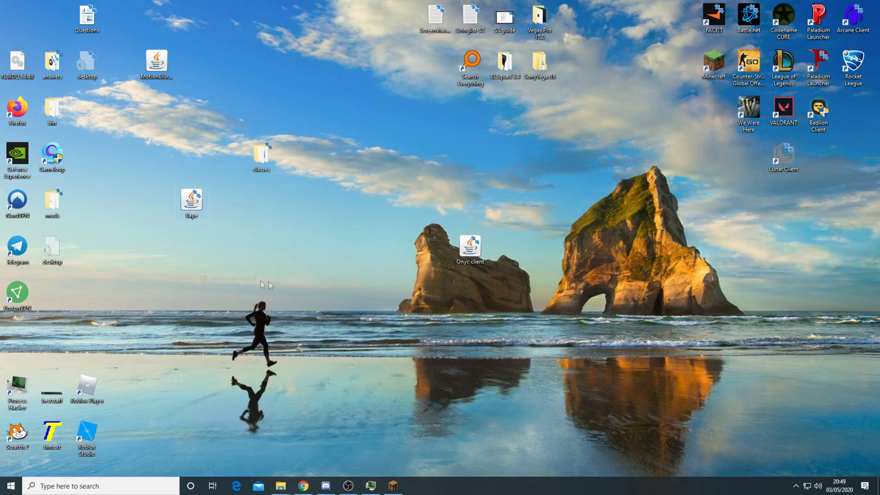
# Scroll through the 296 trumpclientfw_bape class files in Bape.jar, then close WinRAR
pyautogui.scroll(-20, 300, 236)
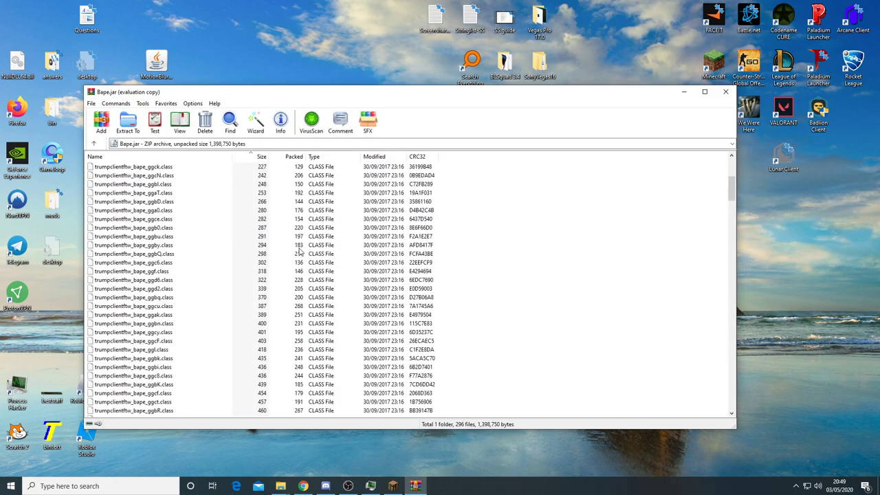
pyautogui.scroll(-20, 300, 267)
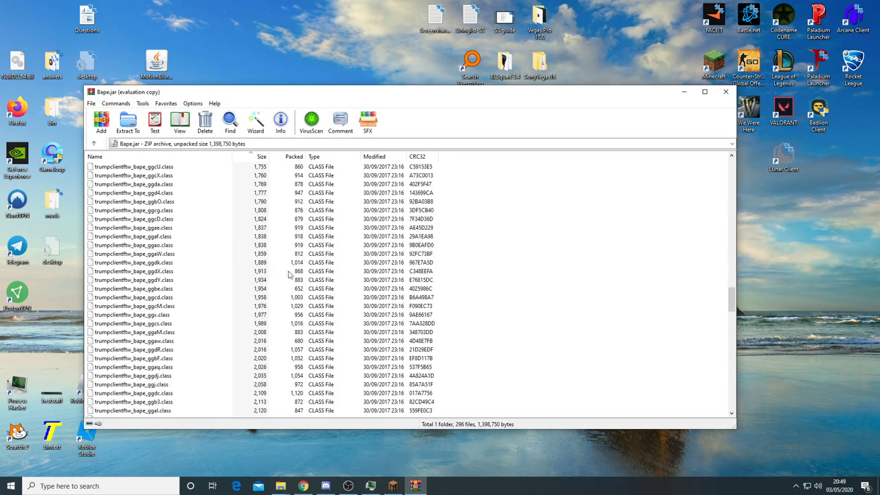
pyautogui.moveTo(735, 308); pyautogui.dragTo(664, 293)
pyautogui.moveTo(658, 324); pyautogui.dragTo(701, 172)
pyautogui.click(728, 92)
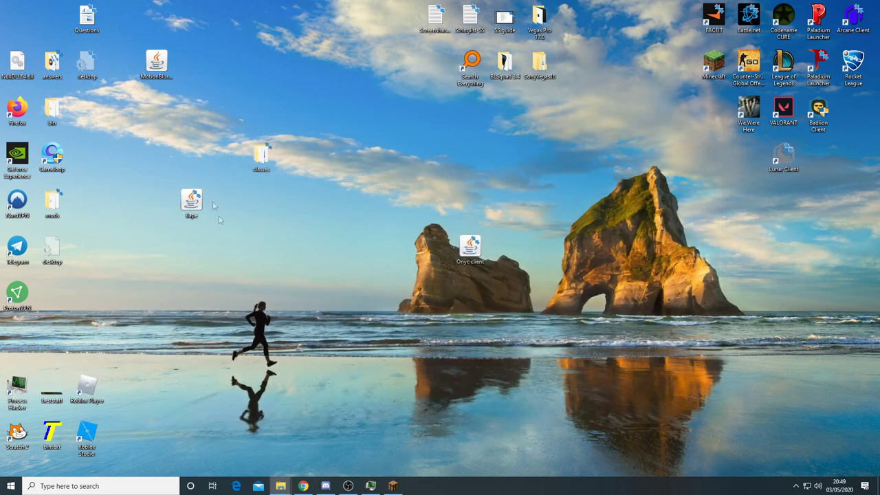
# Open the classes folder, launch BinText, and drop trumpclientfw_bape_ggdw.class onto it
pyautogui.click(257, 171)
pyautogui.press('Return')
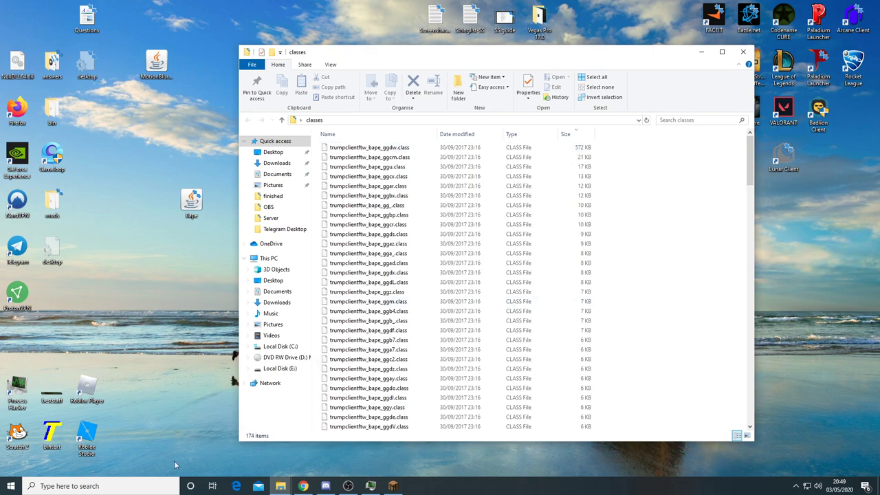
pyautogui.click(172, 485)
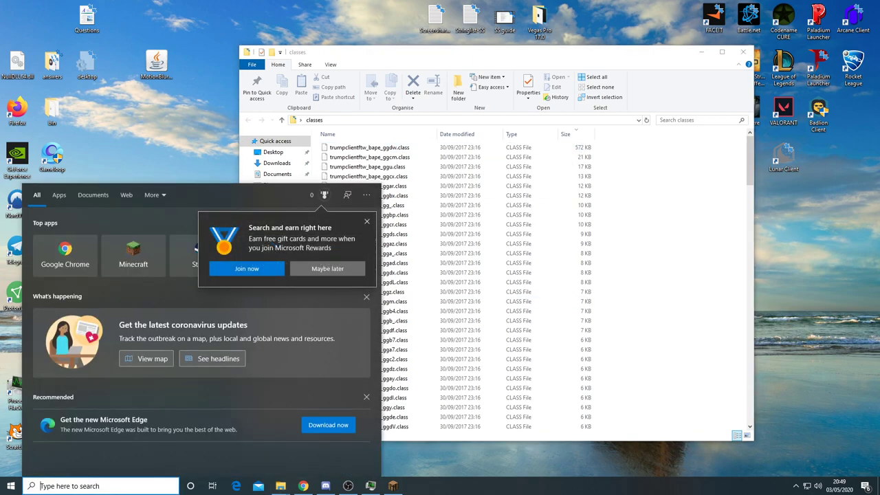
pyautogui.write('binte')
pyautogui.click(129, 235)
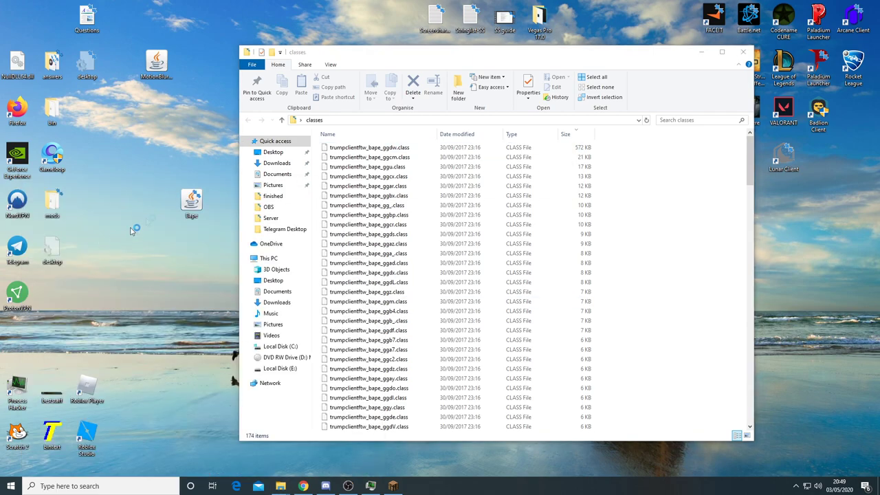
pyautogui.moveTo(413, 165); pyautogui.dragTo(535, 163)
pyautogui.moveTo(369, 147); pyautogui.dragTo(608, 237)
# Maximize BinText, scroll through the 1421 extracted strings, then put the window away
pyautogui.click(665, 160)
pyautogui.scroll(-20, 253, 200)
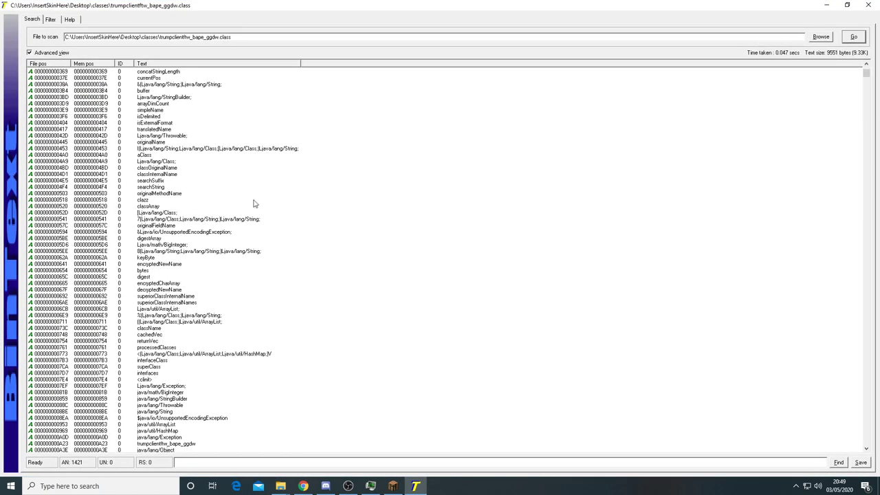
pyautogui.scroll(-11, 270, 273)
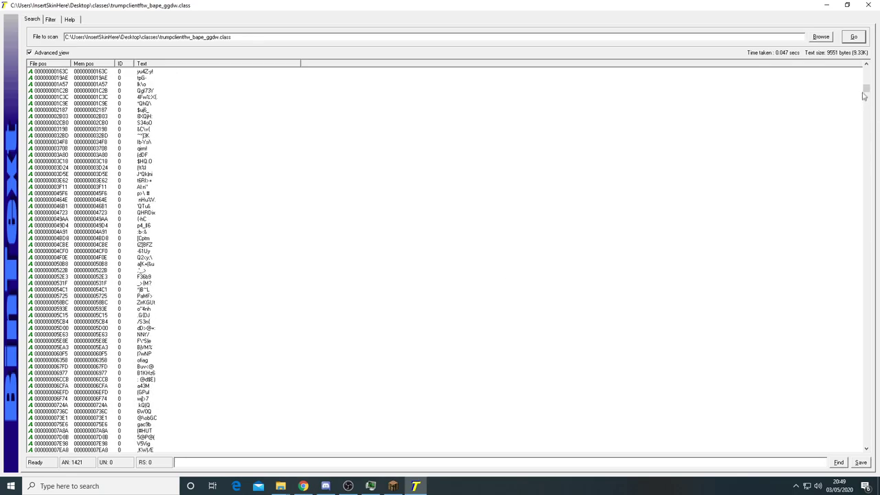
pyautogui.scroll(3, 864, 97)
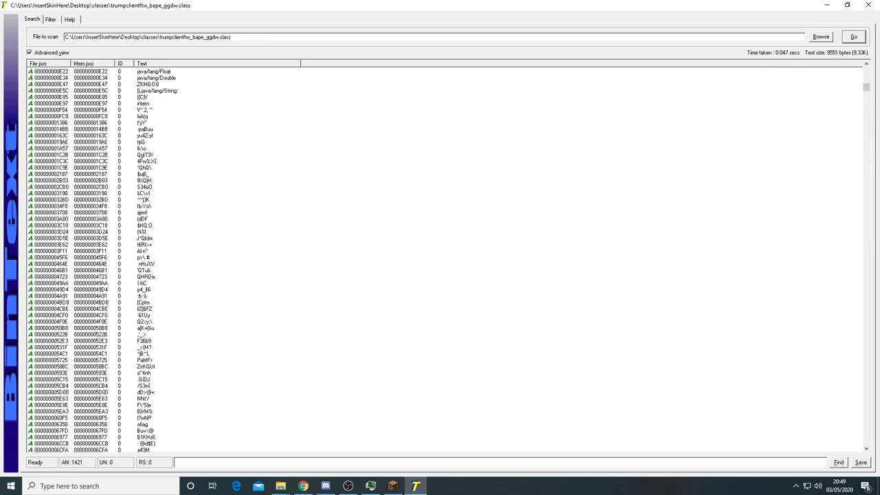
pyautogui.moveTo(867, 88); pyautogui.dragTo(788, 325)
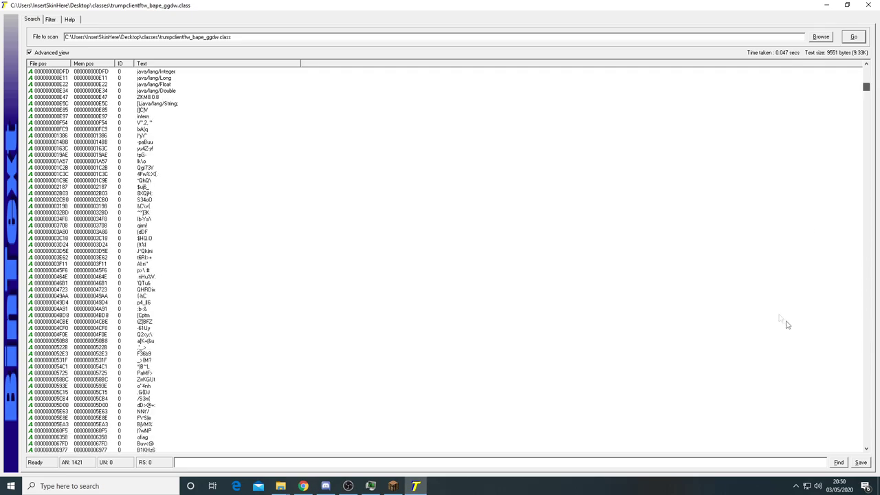
pyautogui.click(827, 5)
# Run a fresh string search on javaw.exe's memory, yielding 6,538,060 results
pyautogui.click(370, 485)
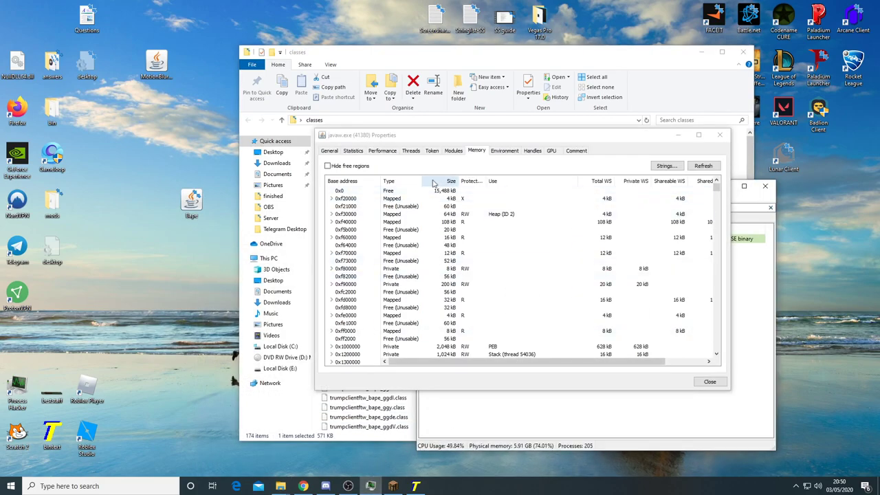
pyautogui.click(675, 167)
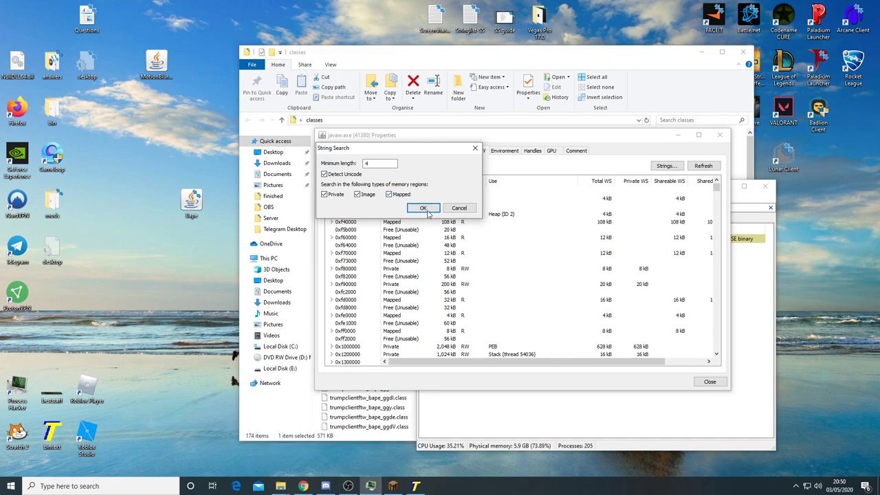
pyautogui.click(424, 208)
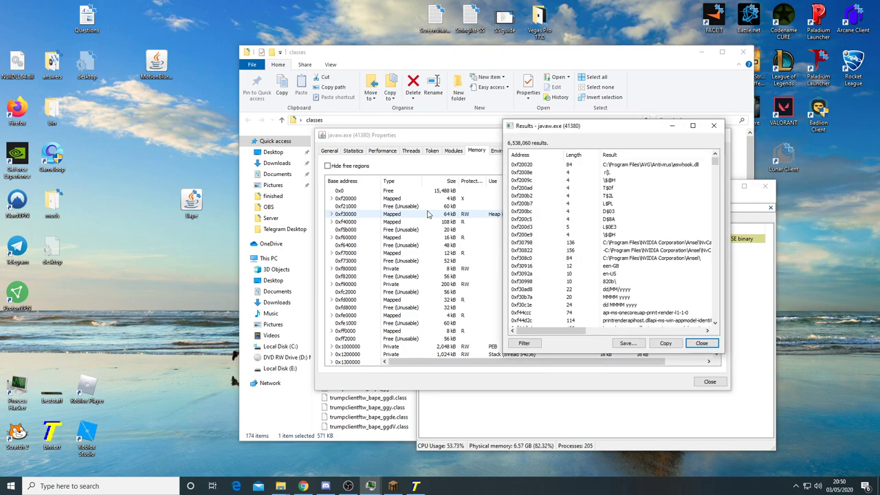
# Filter the results to those containing "&$FS6IM$", leaving 3 matches
pyautogui.click(532, 346)
pyautogui.click(536, 356)
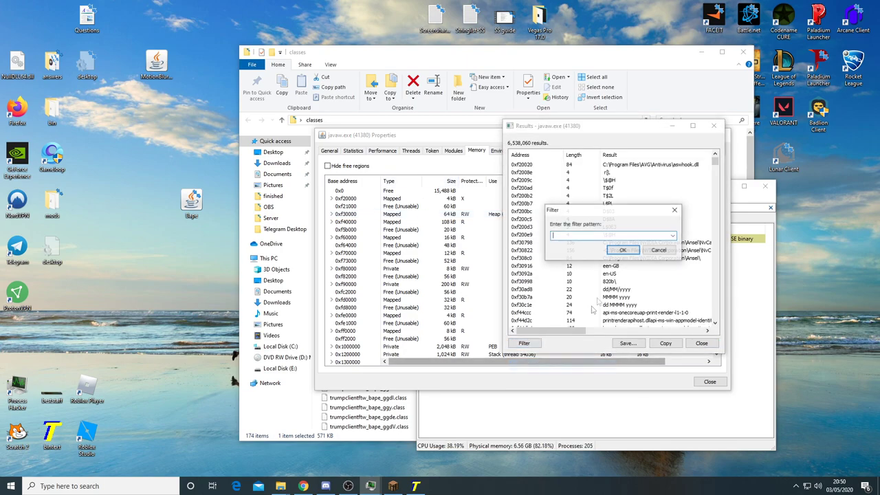
pyautogui.hotkey('ctrl', 'v')
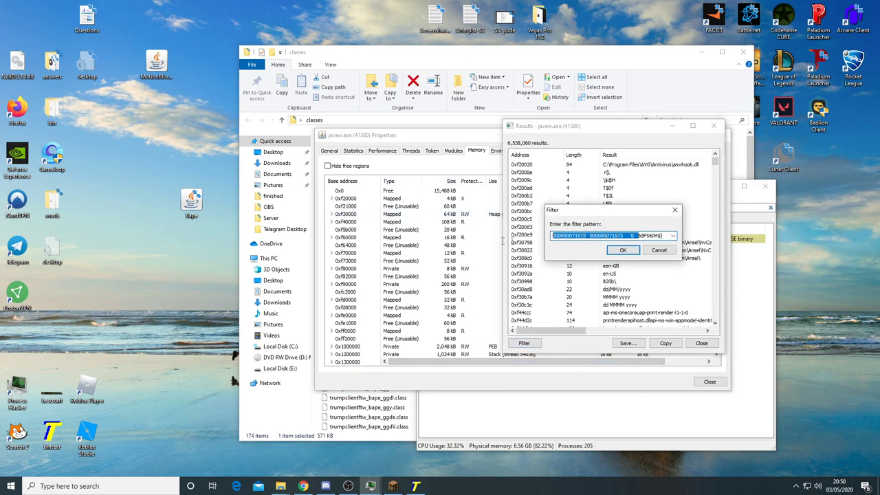
pyautogui.hotkey('ctrl', 'v')
pyautogui.click(621, 249)
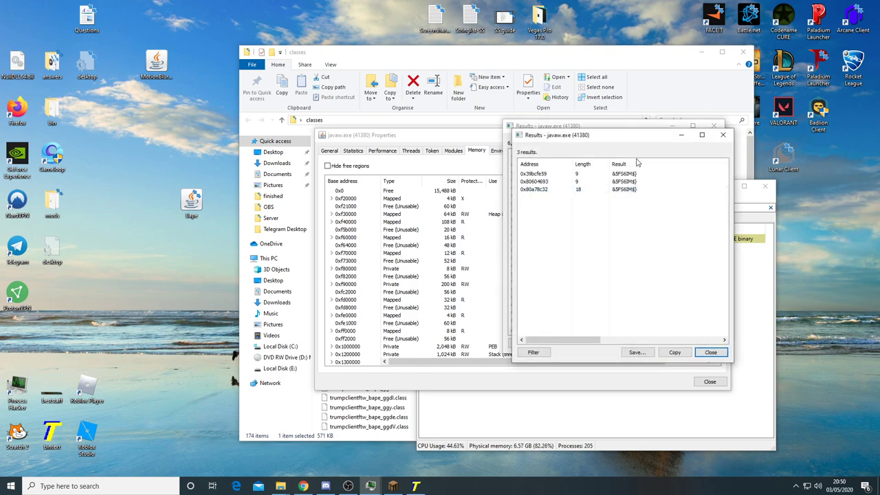
pyautogui.doubleClick(622, 175)
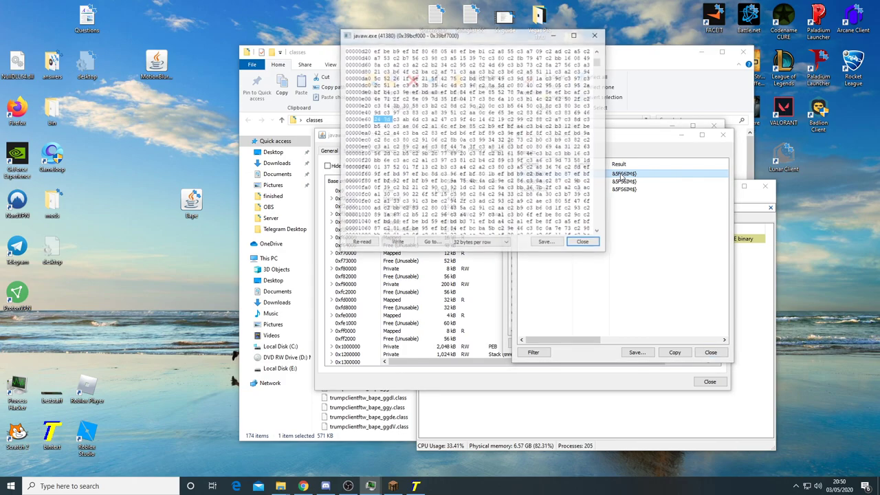
pyautogui.click(574, 35)
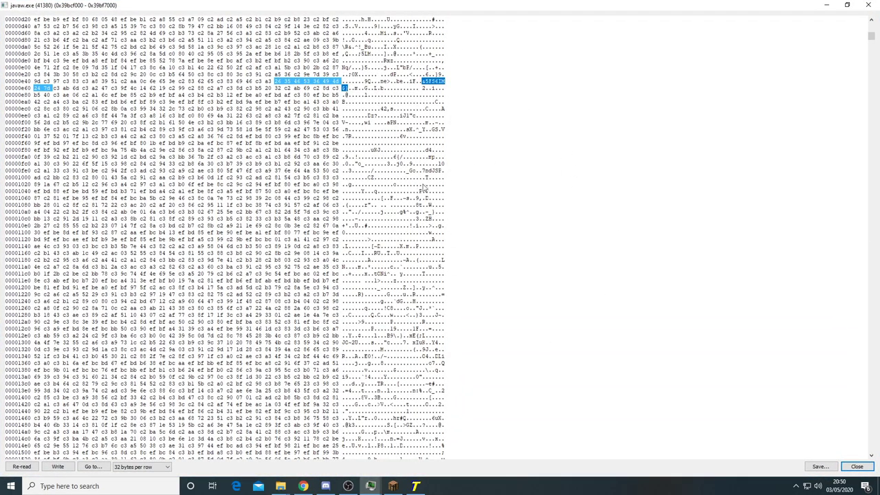
pyautogui.moveTo(425, 172); pyautogui.dragTo(445, 177)
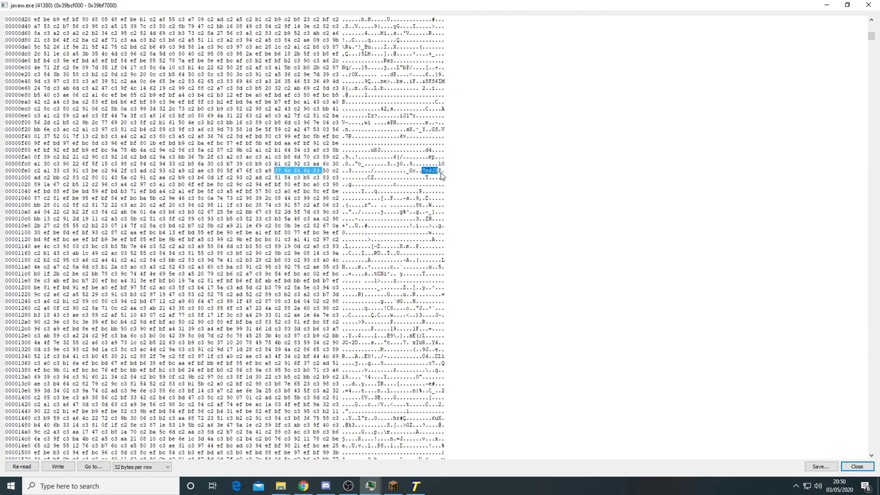
pyautogui.scroll(-20, 445, 221)
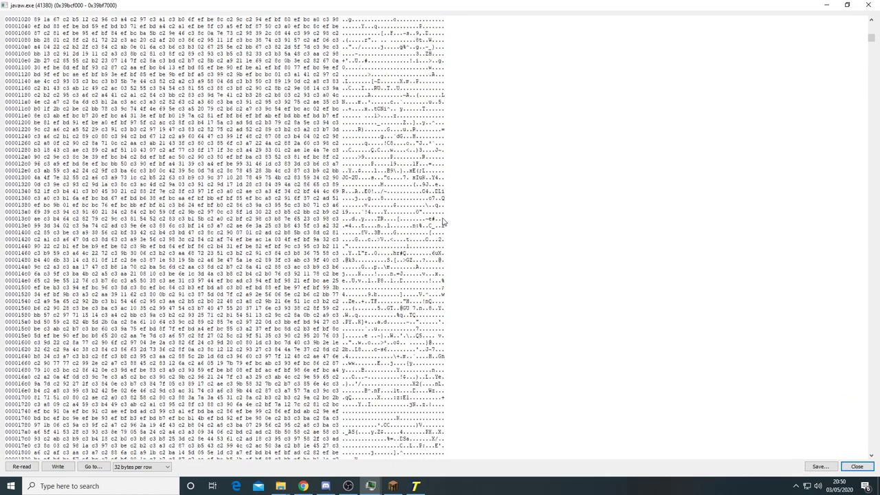
pyautogui.scroll(-9, 547, 432)
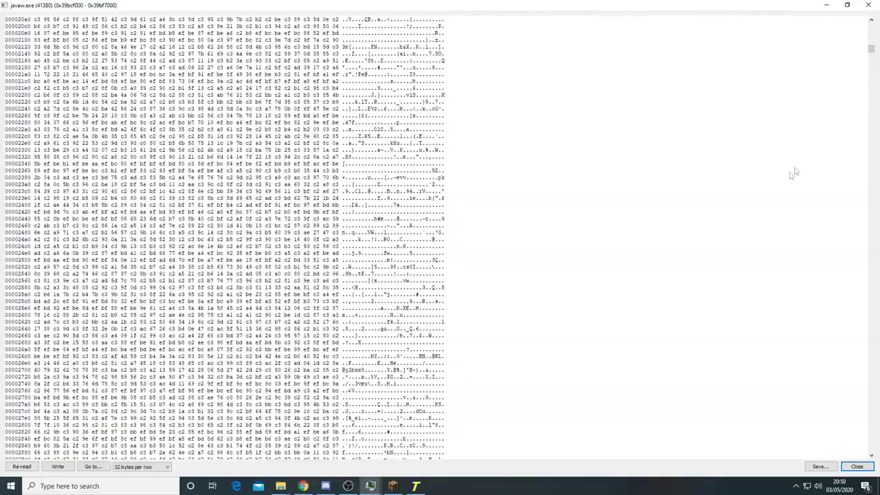
pyautogui.moveTo(873, 51); pyautogui.dragTo(845, 153)
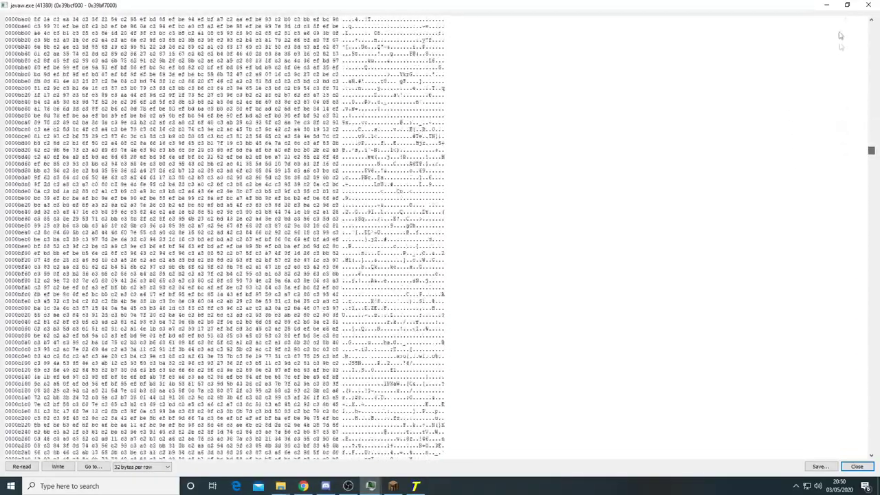
pyautogui.click(868, 4)
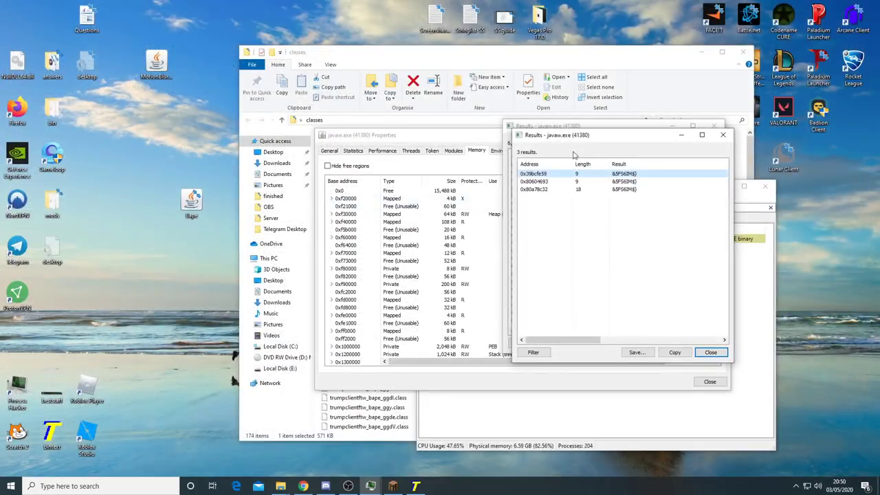
# Resume the Minecraft game and walk the character forward across the flat world
pyautogui.click(393, 486)
pyautogui.press('Escape')
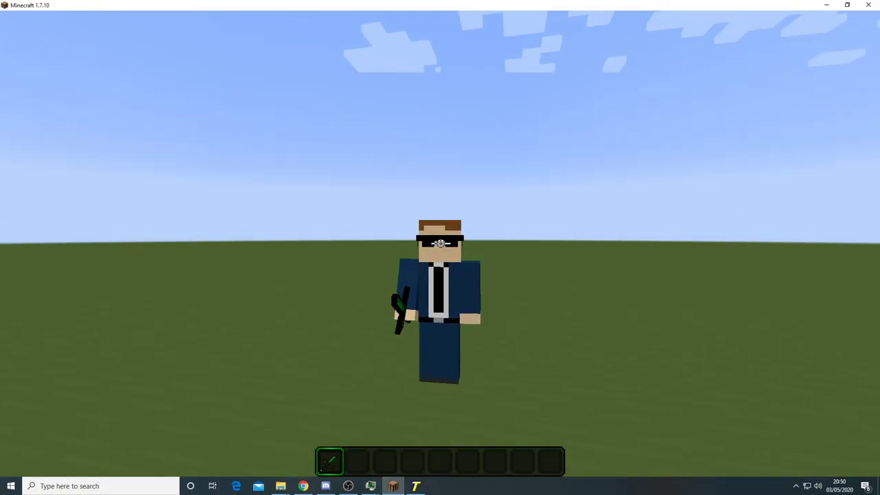
pyautogui.press('w')
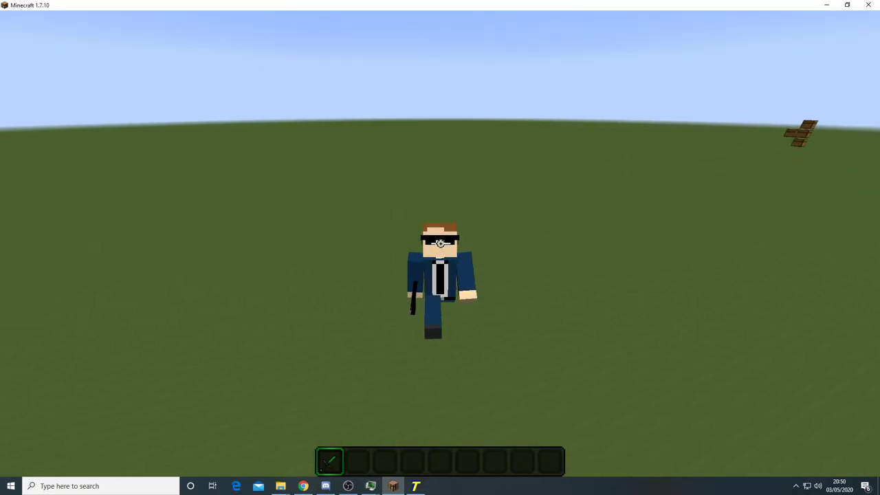
pyautogui.press('w')
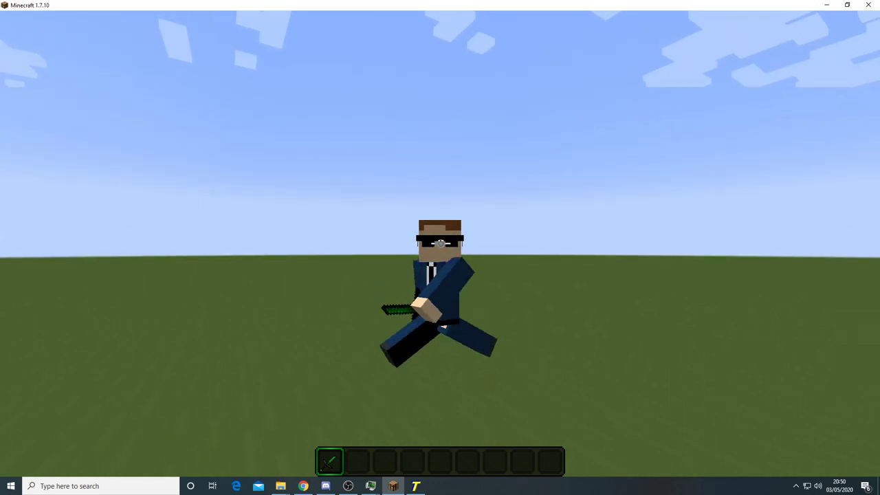